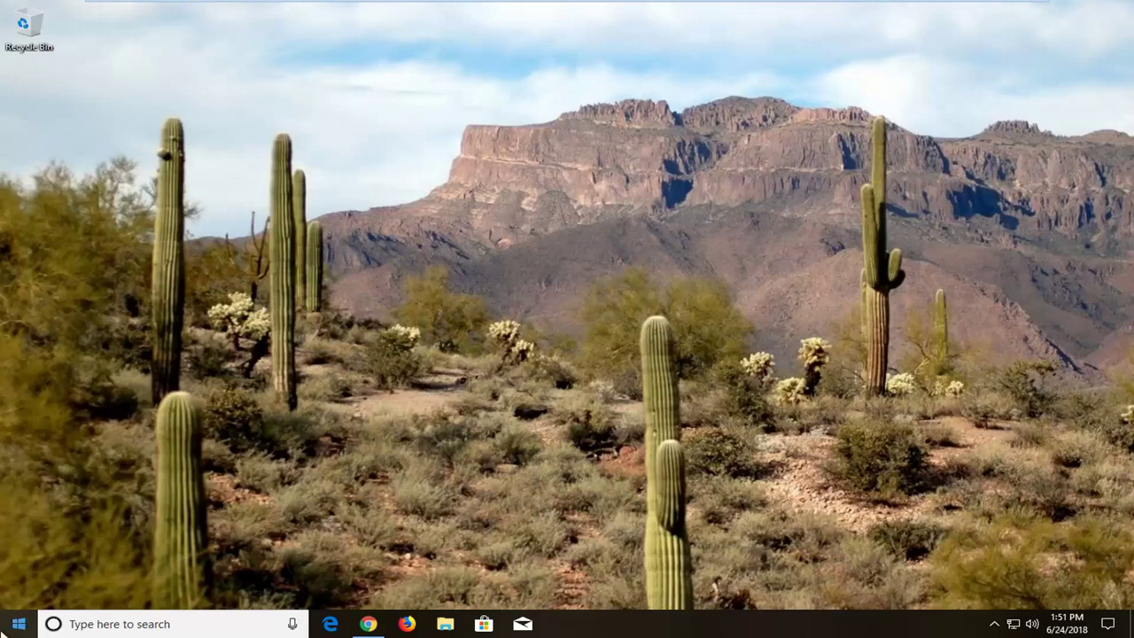
Search Start for 'system mainte' and open Security and Maintenance with Maintenance details expanded
click(3, 629)
text(sys)
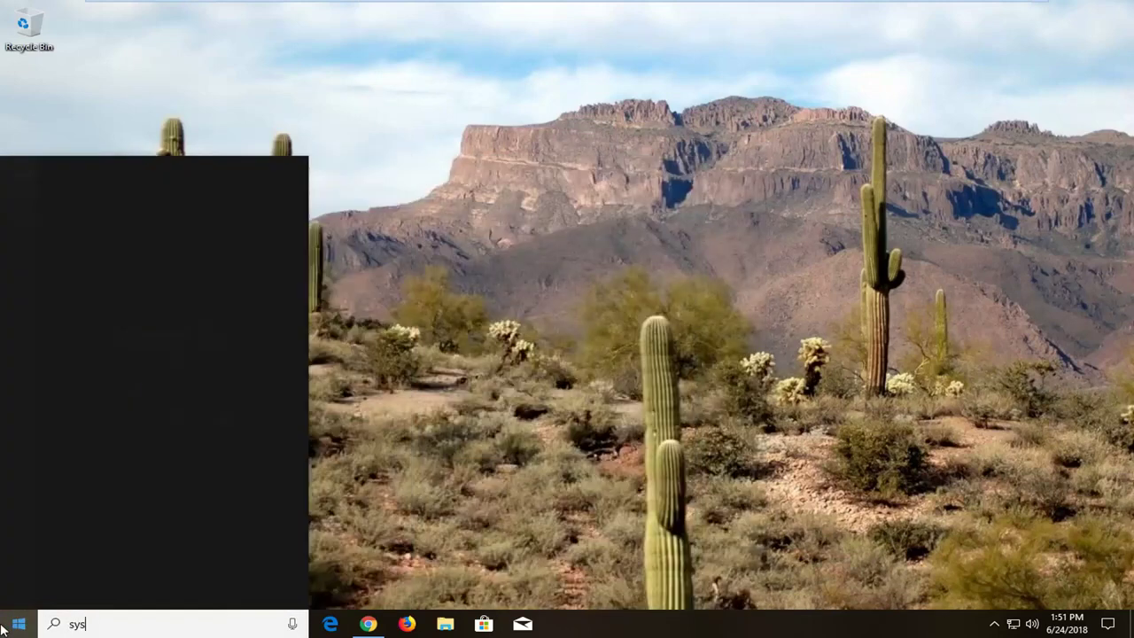
text(tem maint)
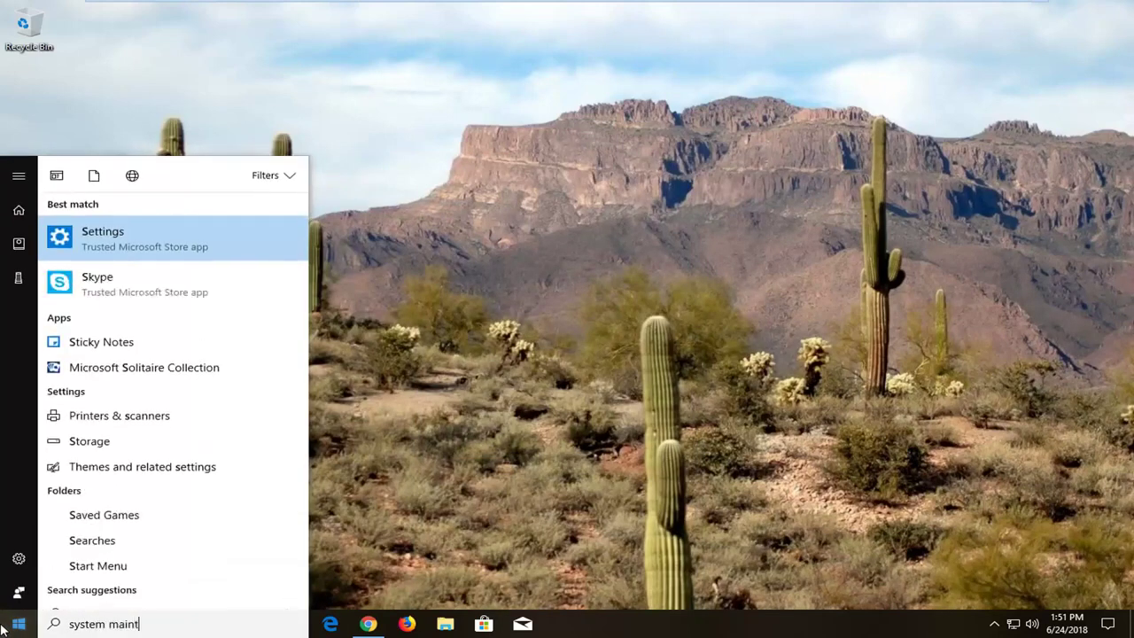
text(e)
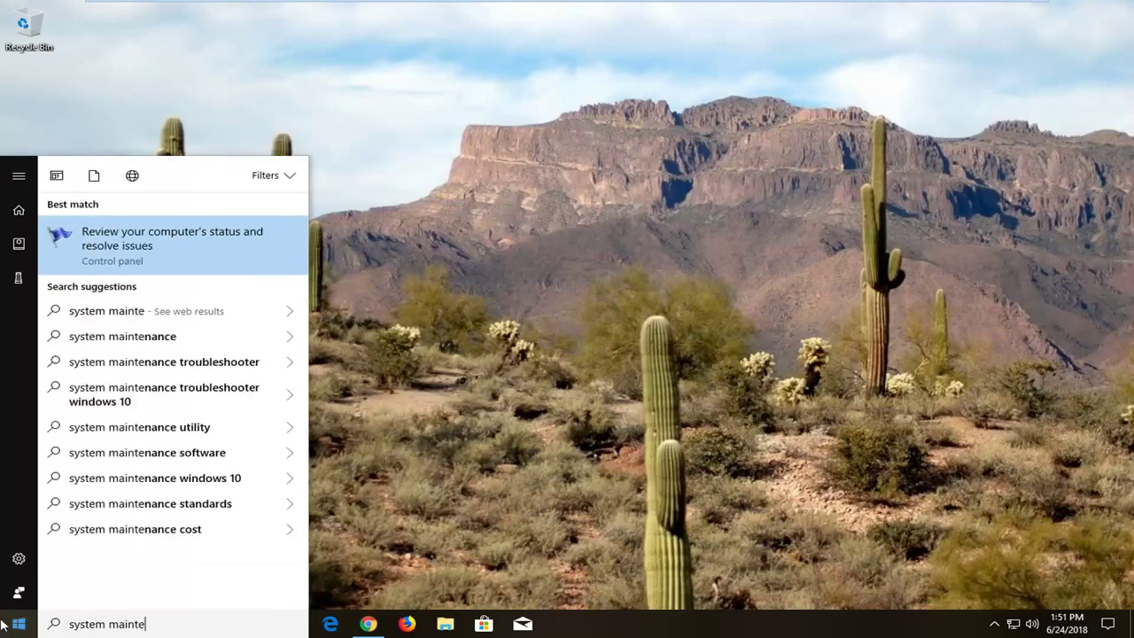
click(138, 245)
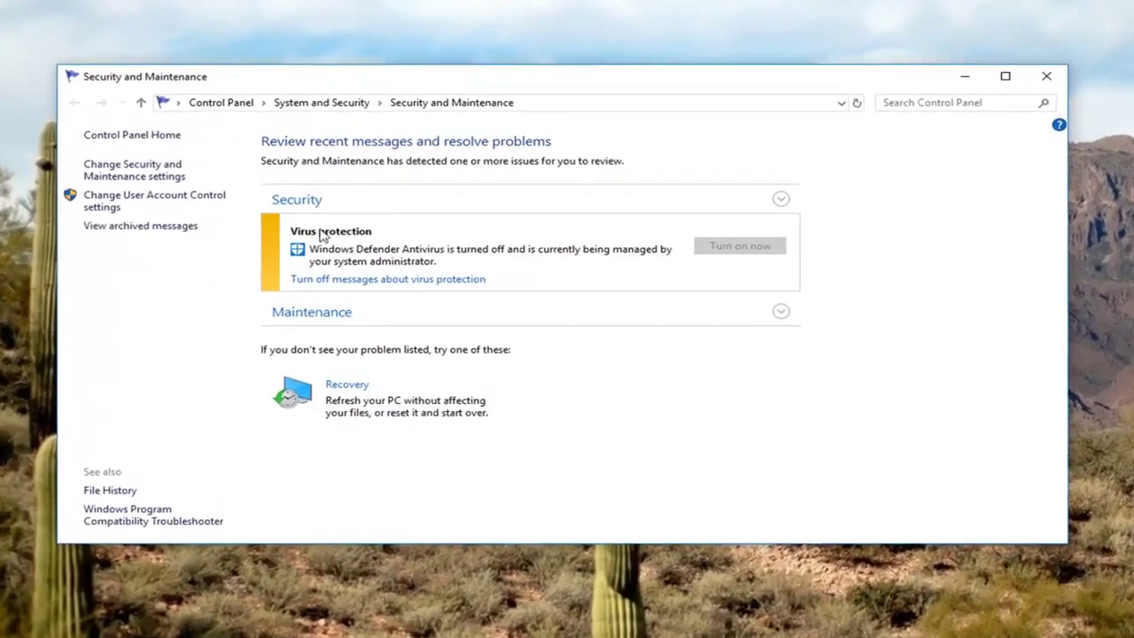
click(777, 317)
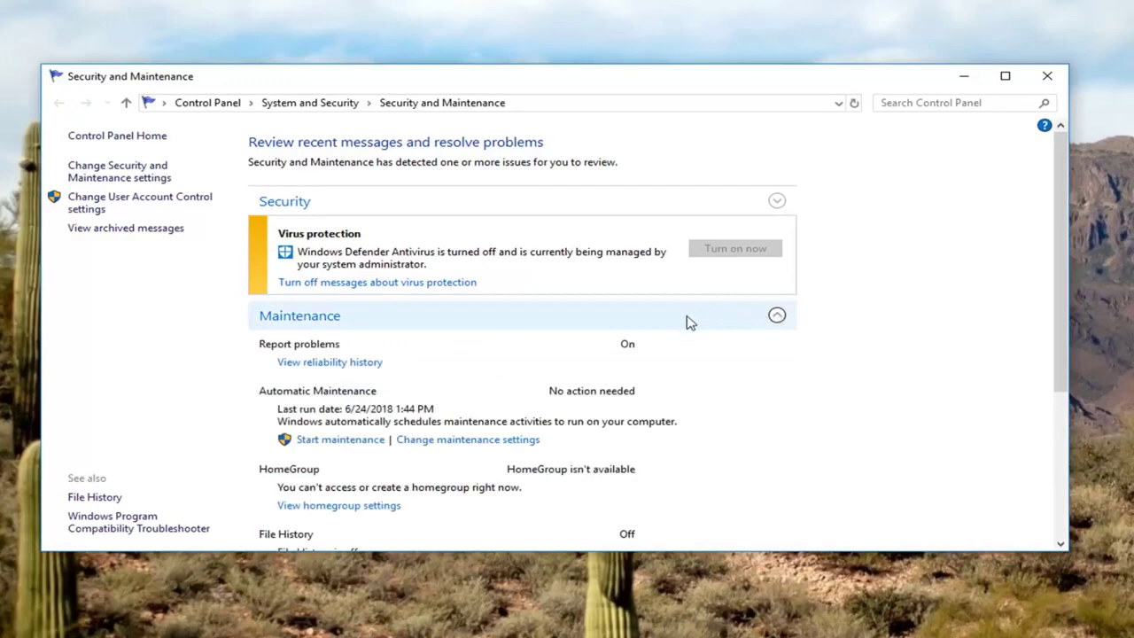
scroll(688, 325, down, 1)
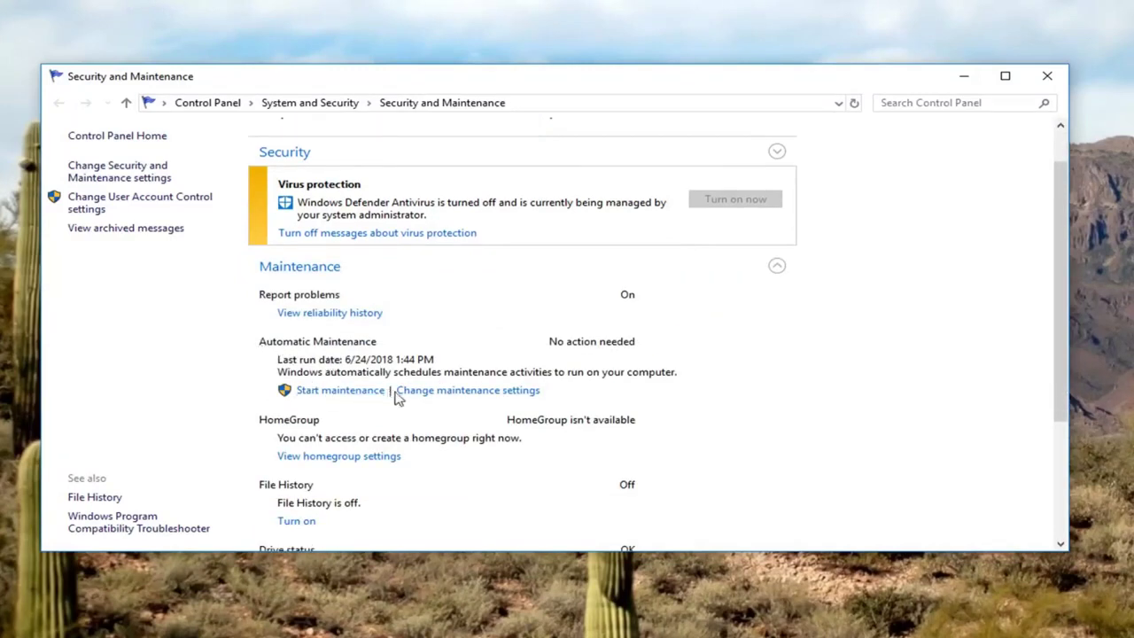
Uncheck 'Allow scheduled maintenance to wake up my computer' in maintenance settings and save with OK
click(460, 393)
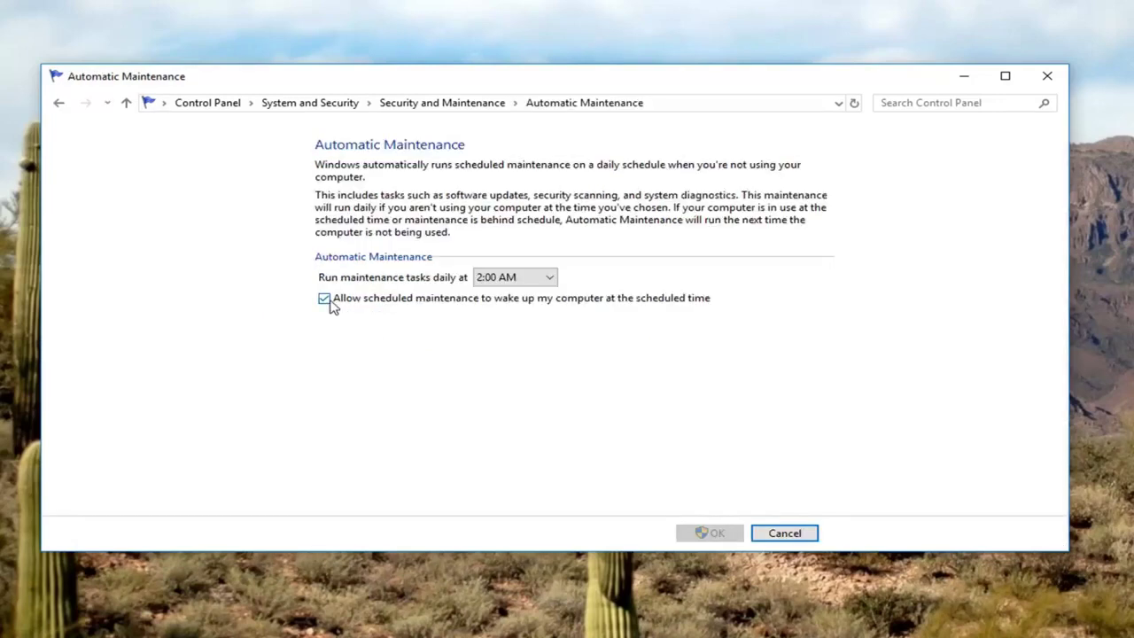
click(410, 299)
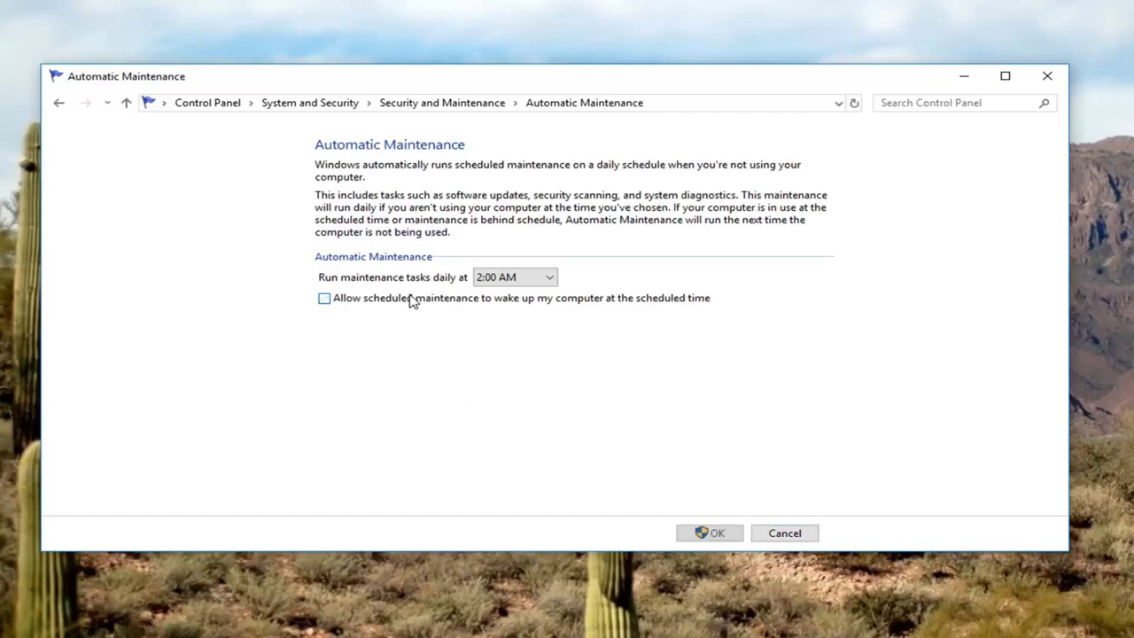
click(710, 532)
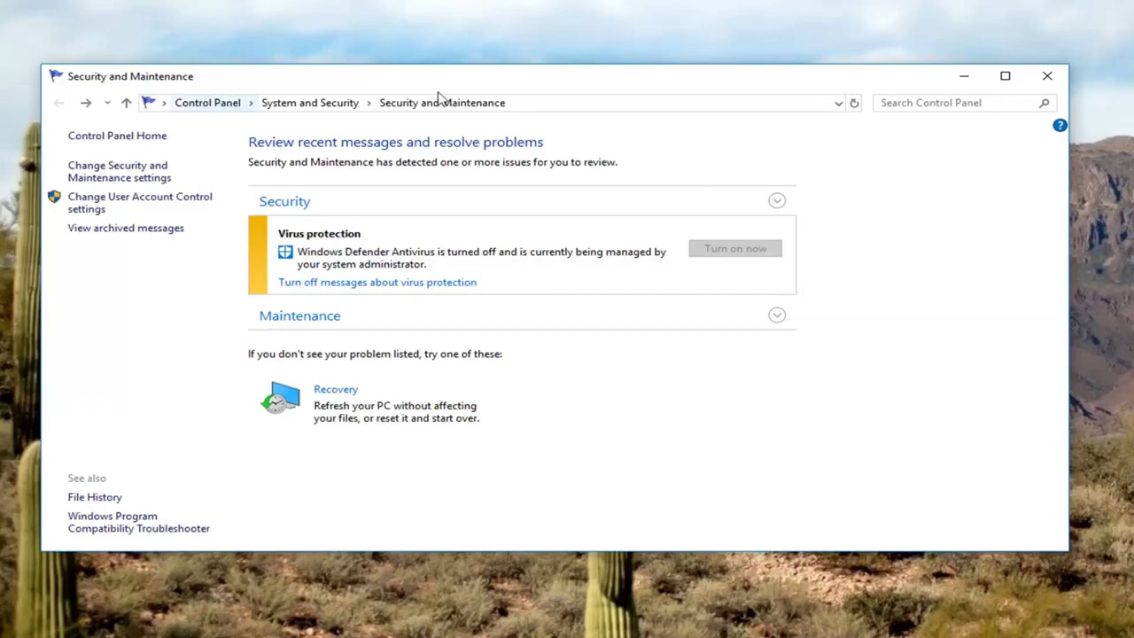
Switch Control Panel to Large icons view and open the Balanced plan's settings in Power Options
click(202, 103)
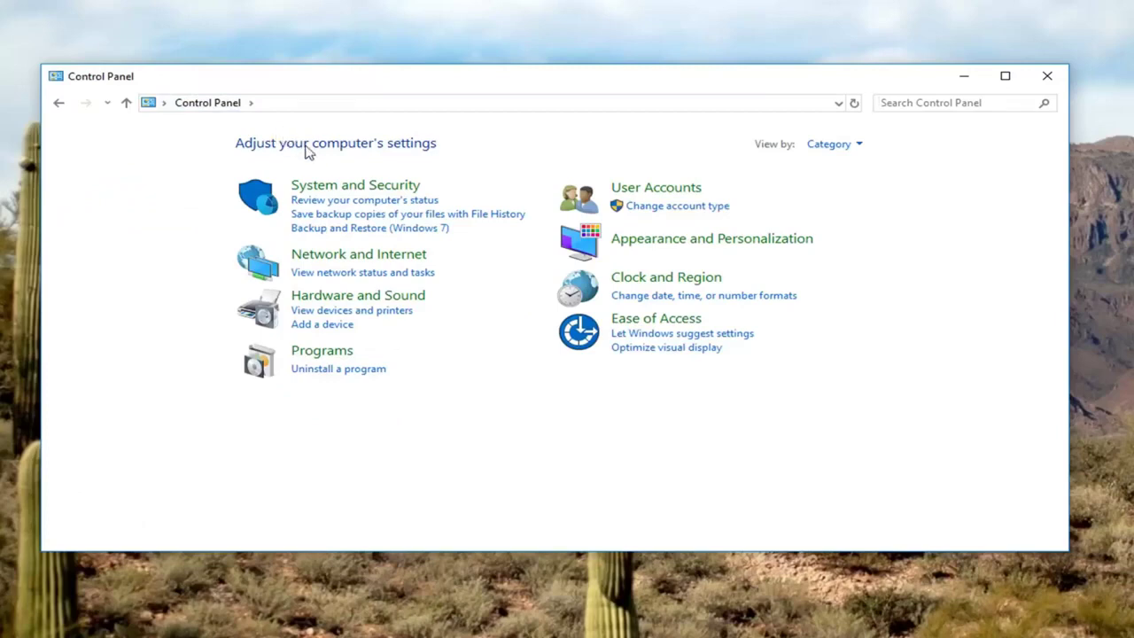
click(829, 145)
click(842, 192)
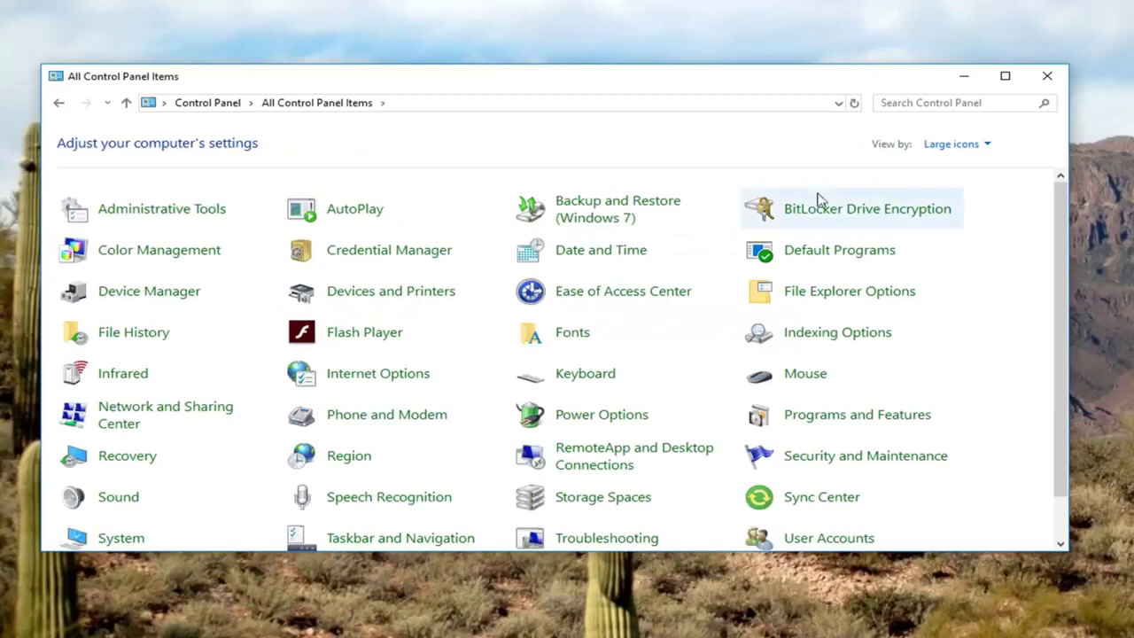
click(575, 425)
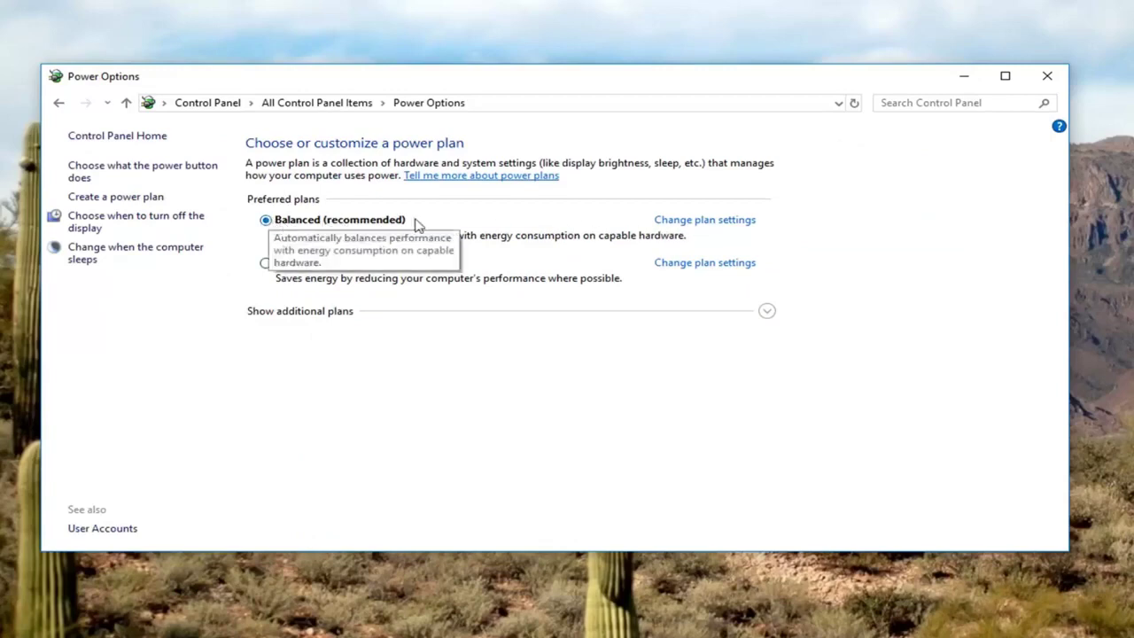
click(683, 223)
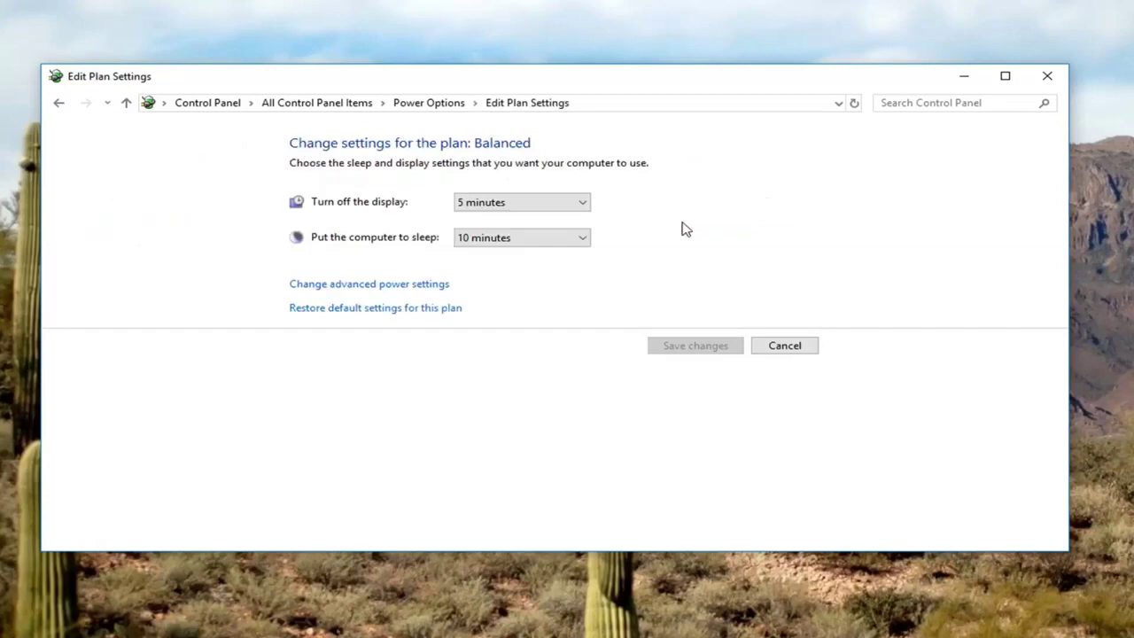
Open the advanced power settings and expand Sleep and its Sleep after setting
click(332, 285)
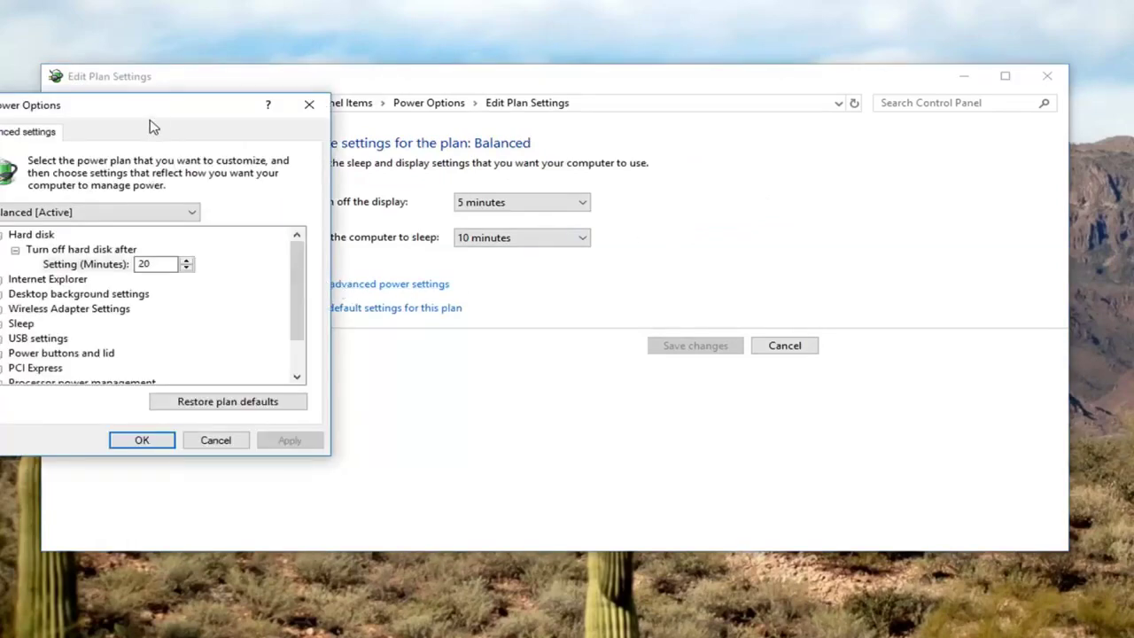
drag(164, 113, 613, 135)
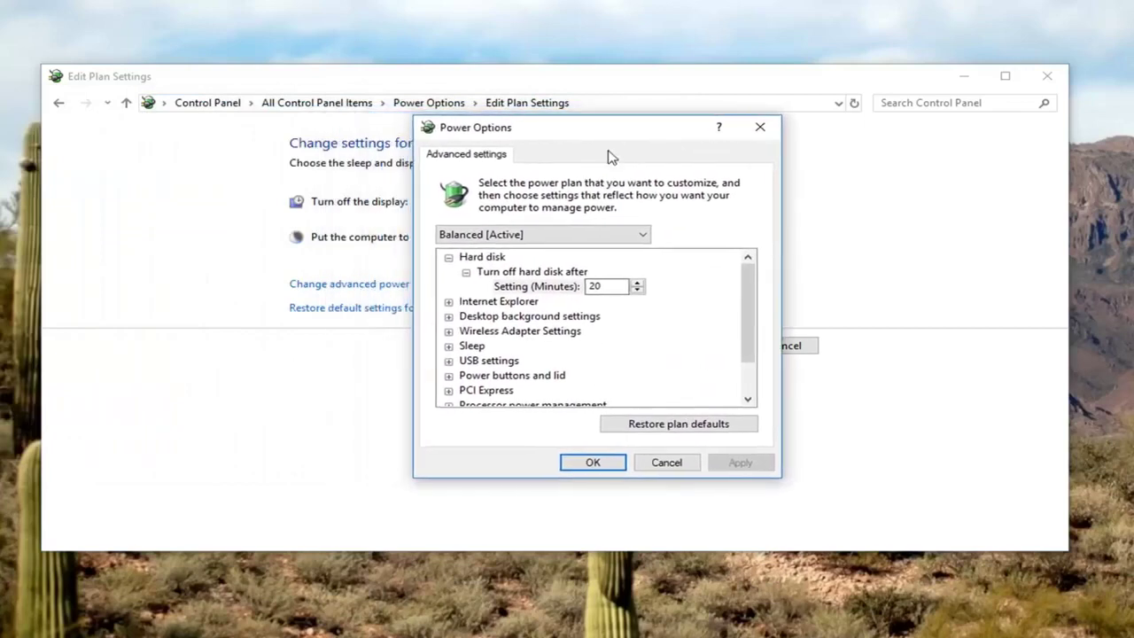
scroll(453, 354, down, 1)
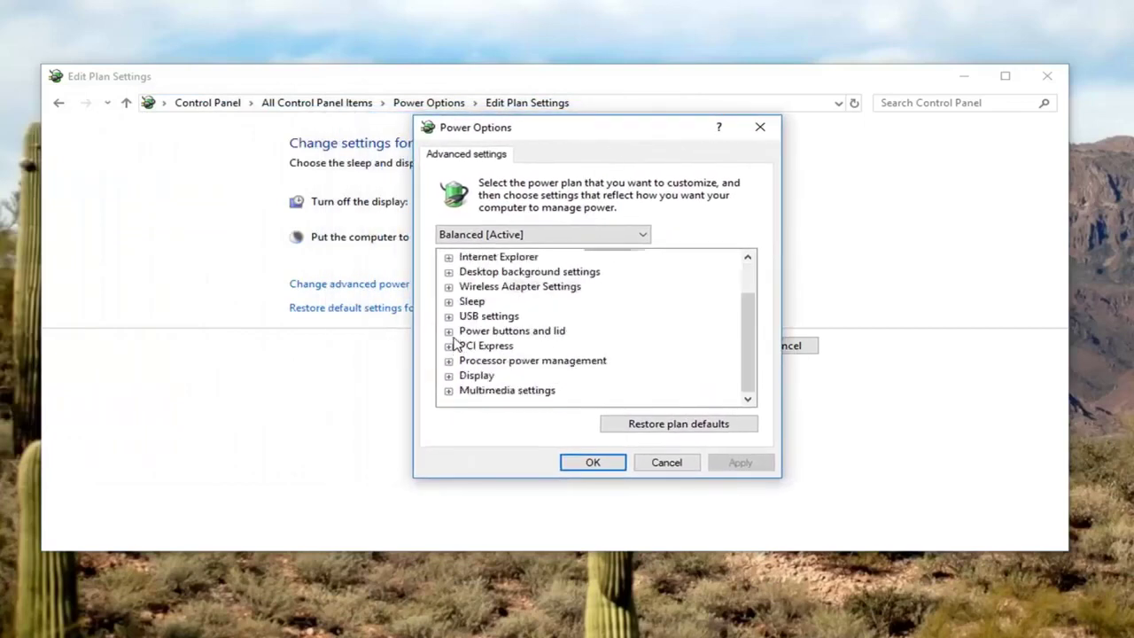
click(448, 303)
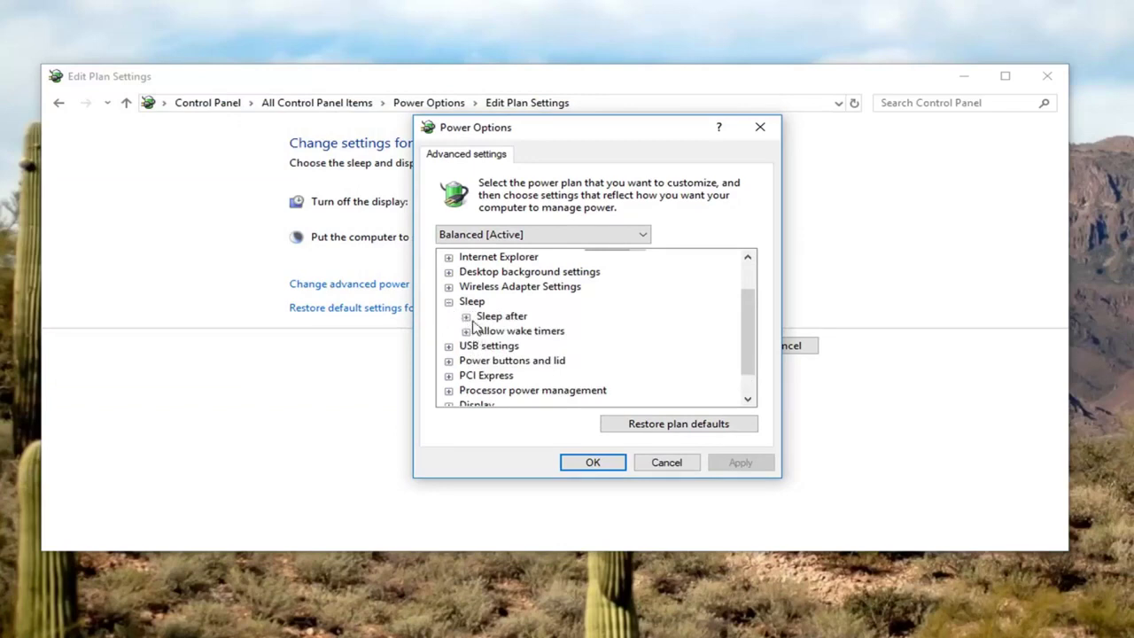
click(467, 317)
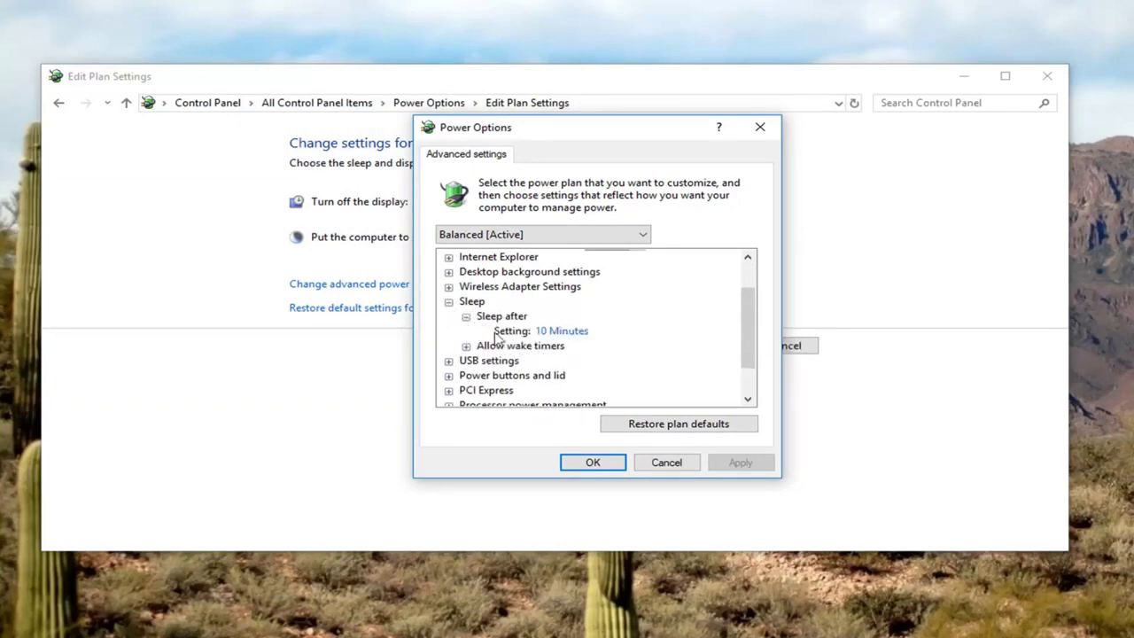
click(554, 332)
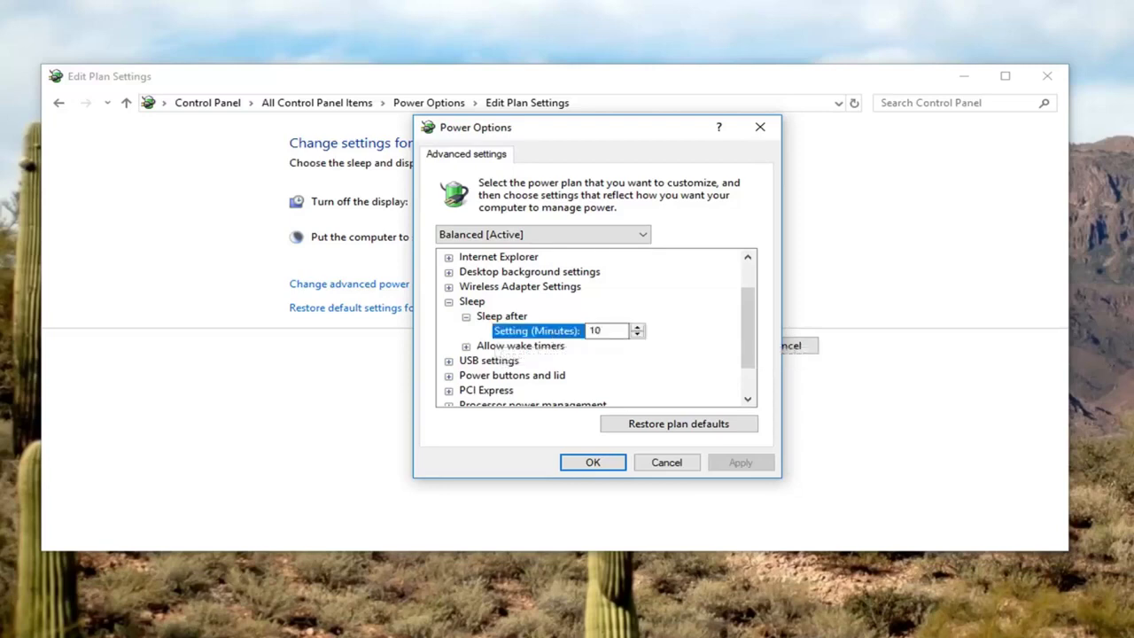
Set Allow wake timers to Disable, then apply and confirm with OK
click(476, 347)
click(466, 345)
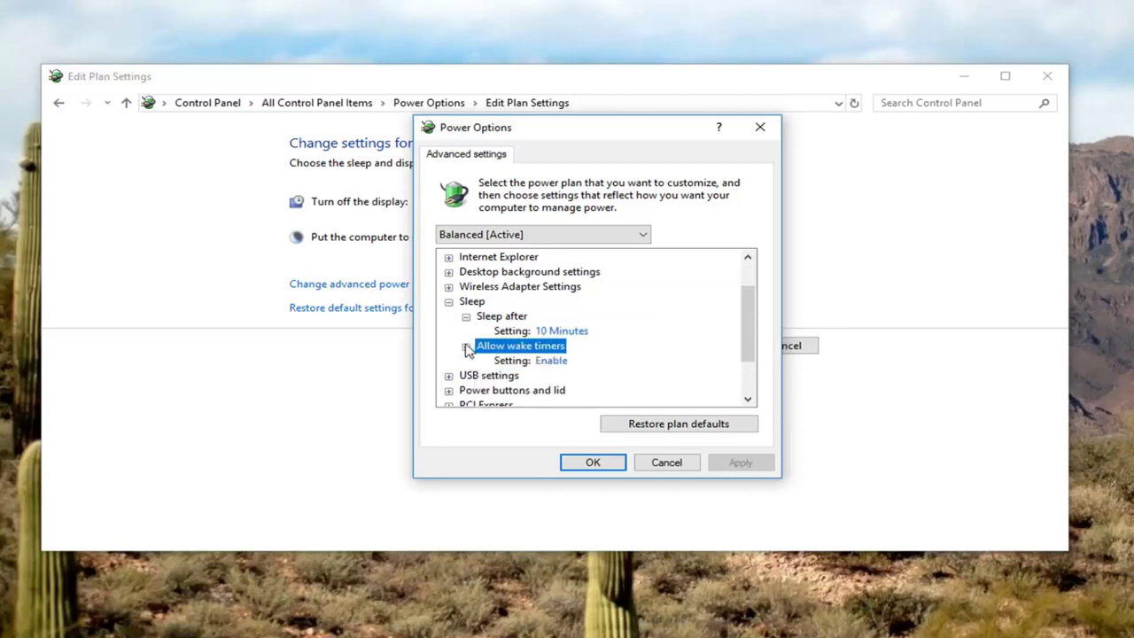
click(555, 367)
click(575, 370)
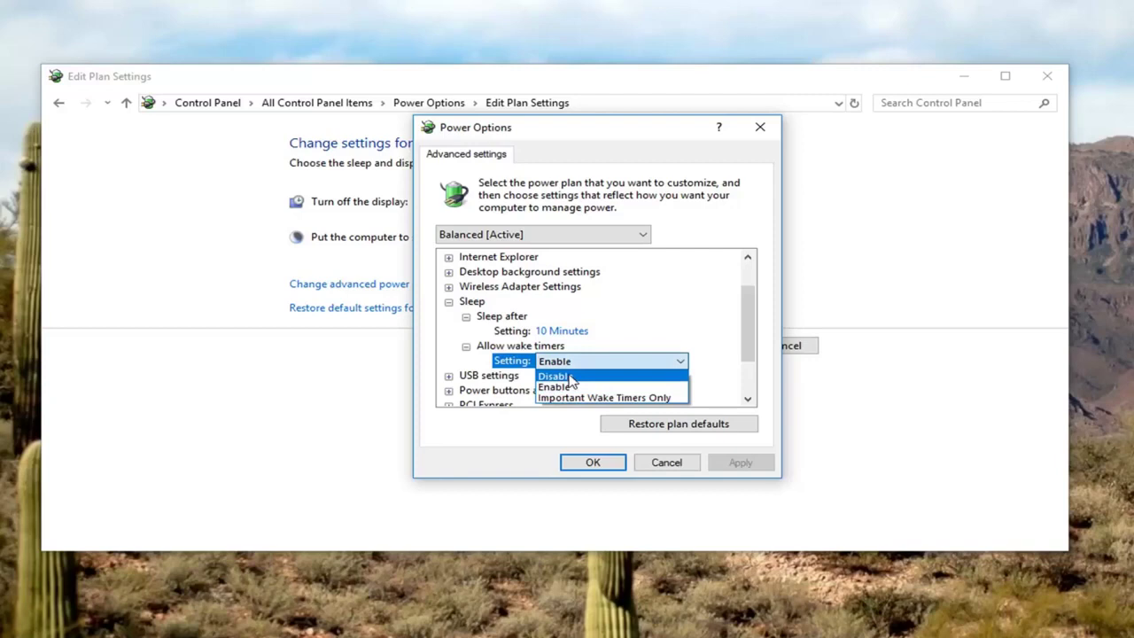
click(572, 377)
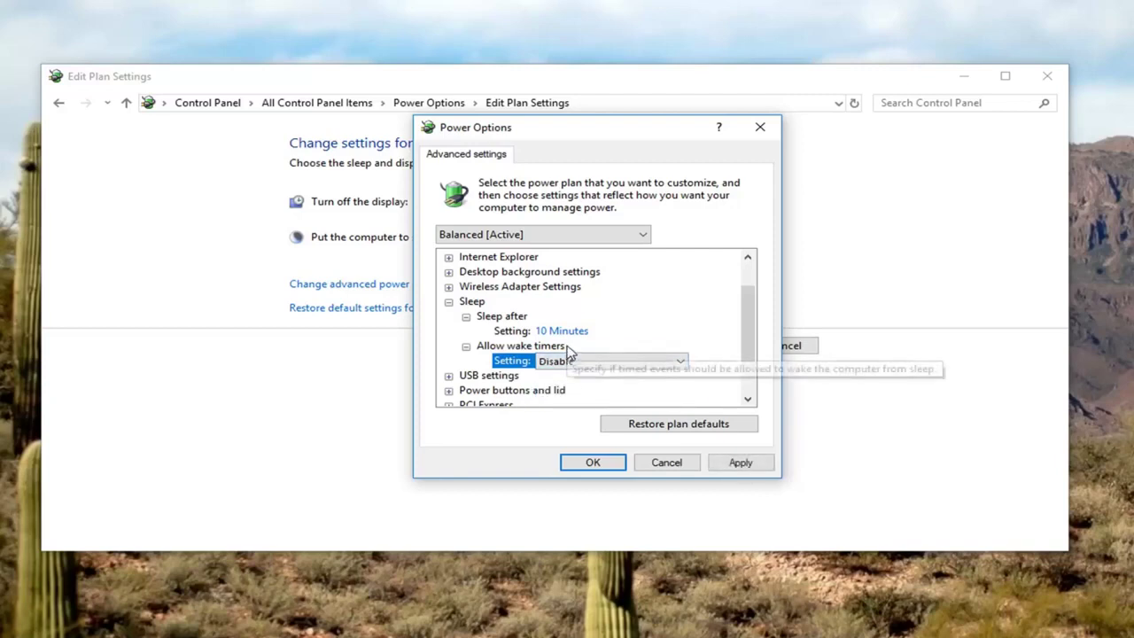
scroll(602, 342, down, 1)
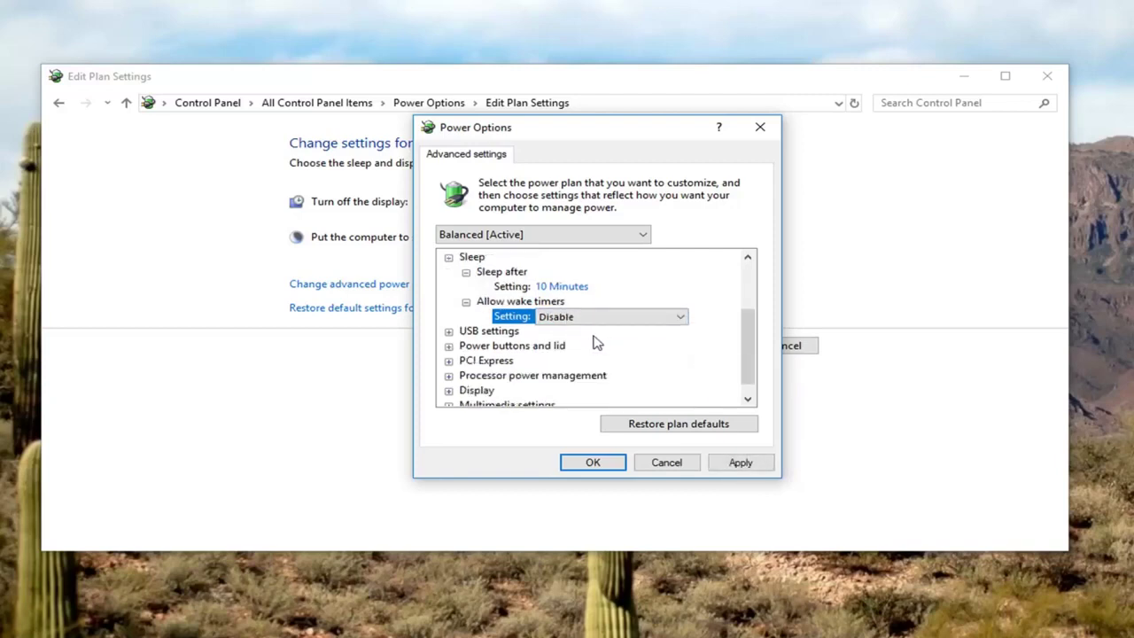
scroll(519, 344, down, 1)
scroll(516, 337, up, 1)
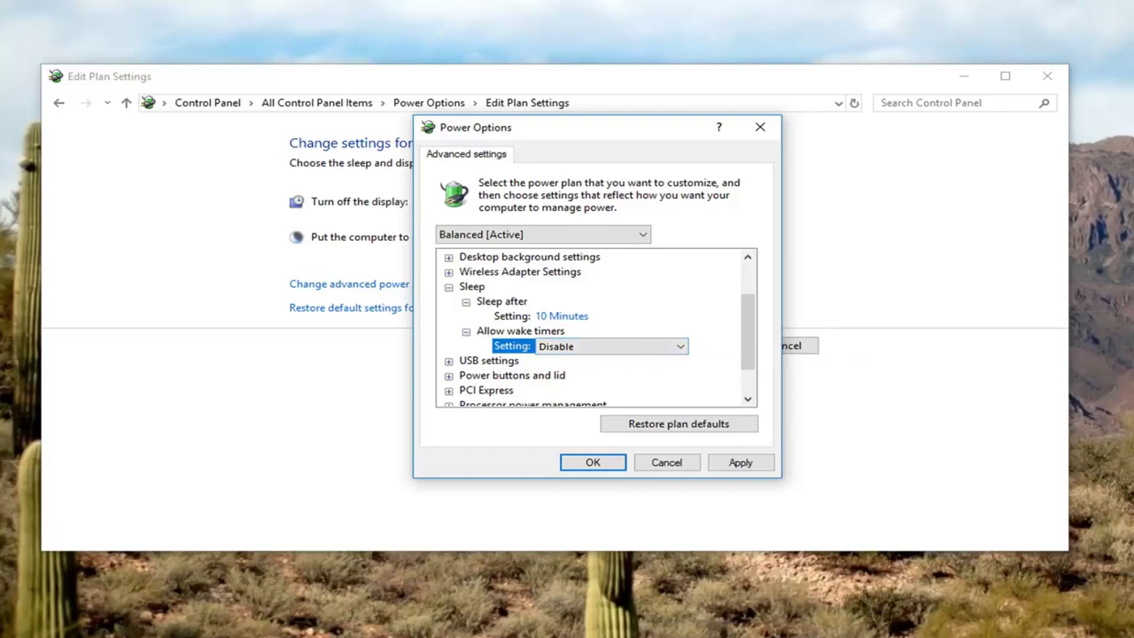
click(734, 461)
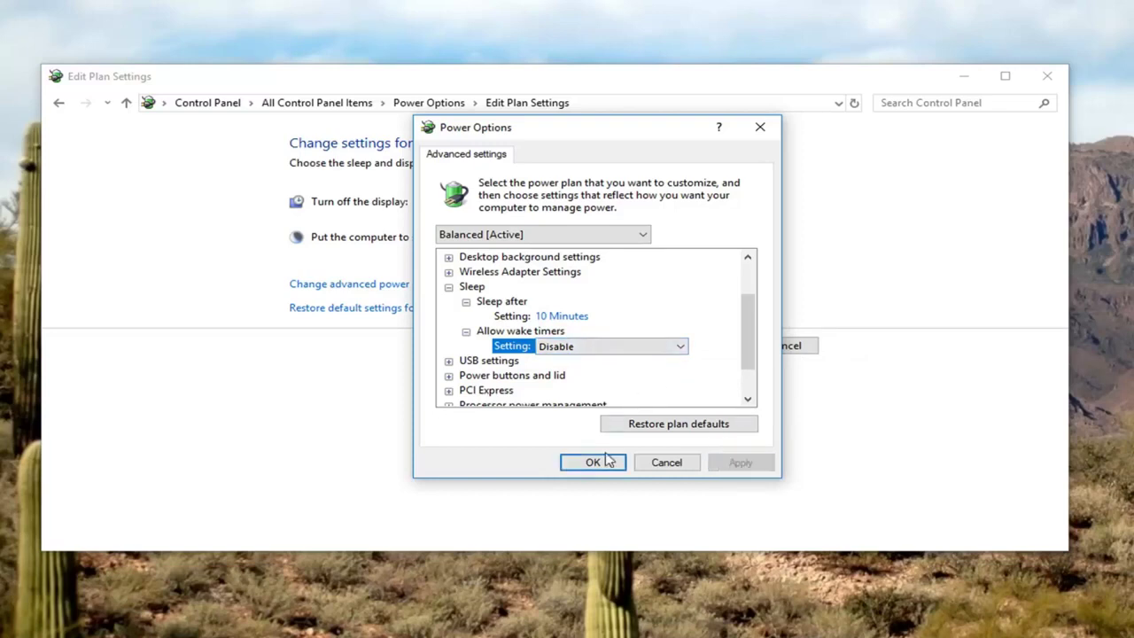
click(592, 461)
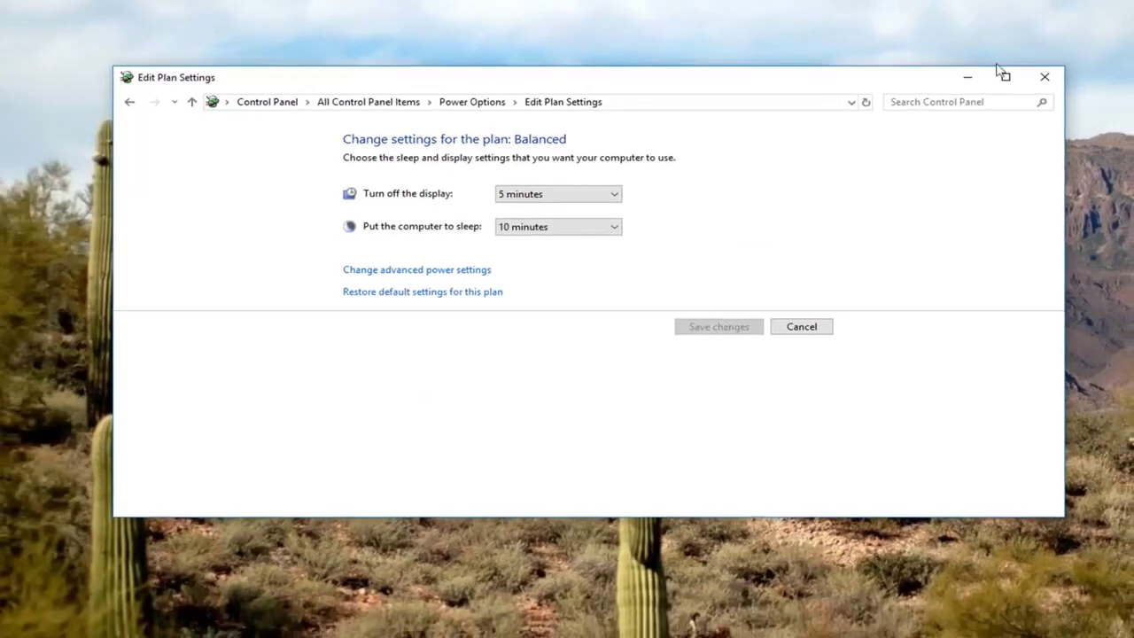
Close the Edit Plan Settings window and search Start for 'device manager'
click(1047, 76)
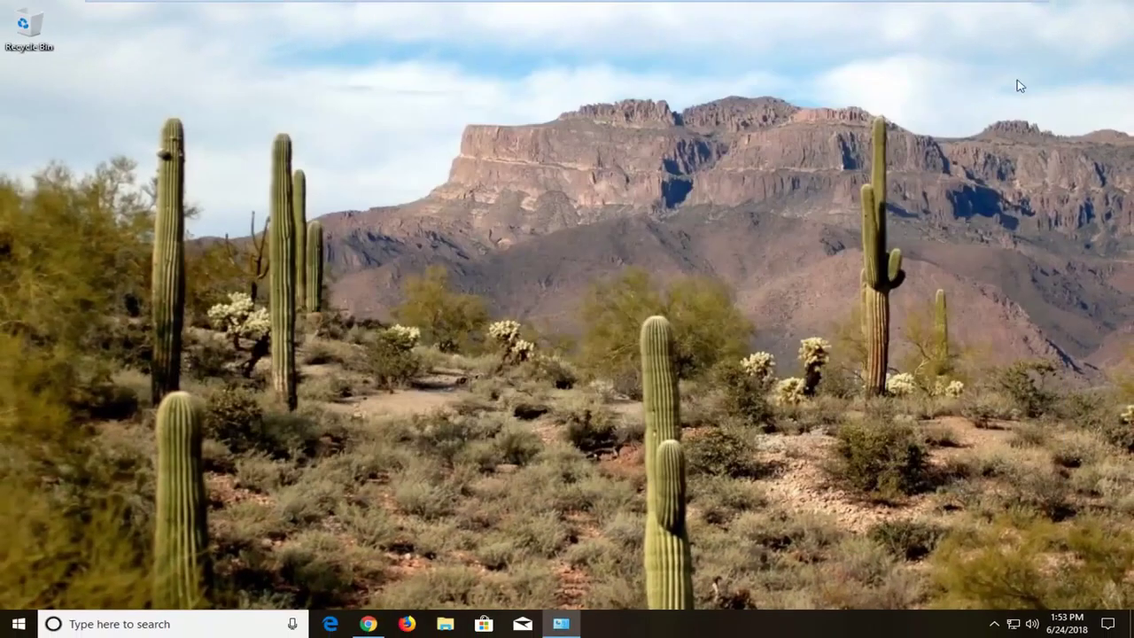
click(12, 627)
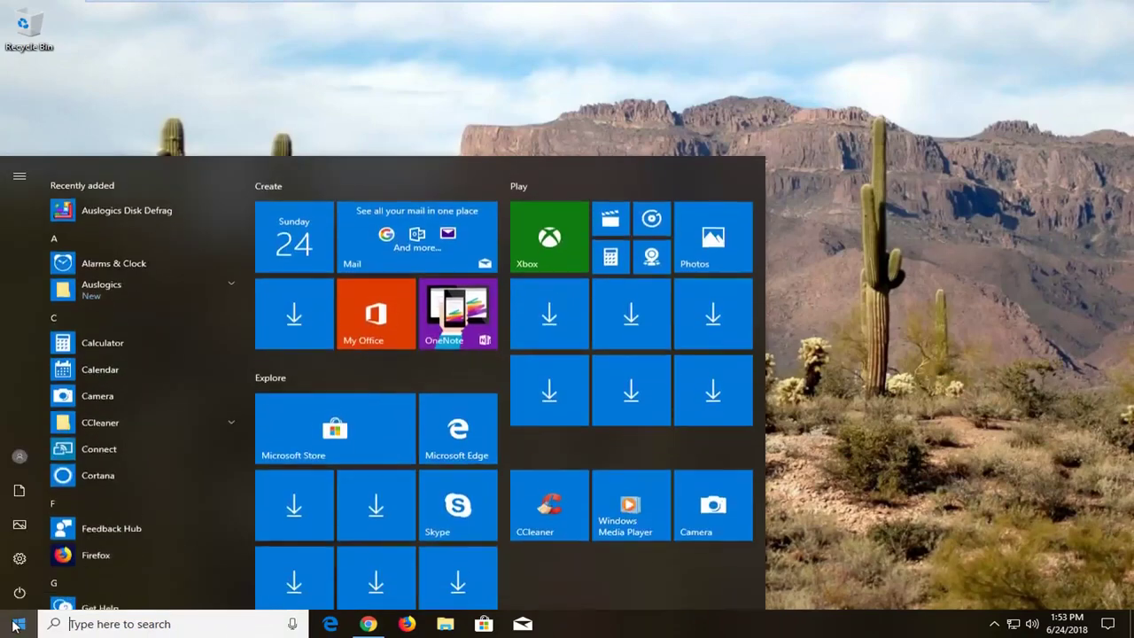
text(device manager)
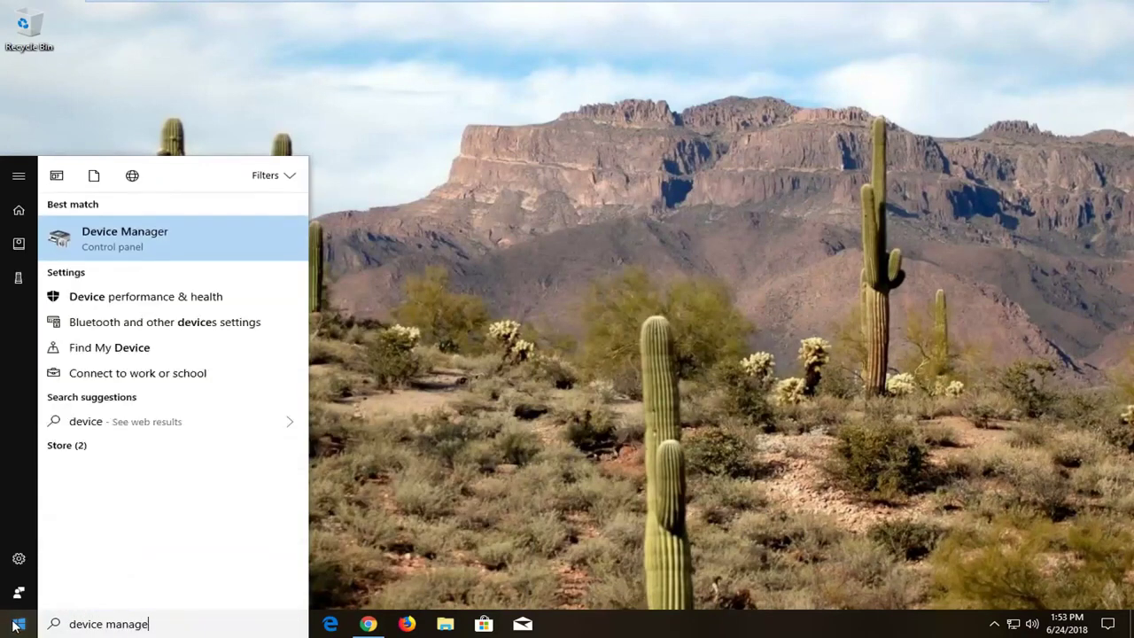
Open Device Manager, expand Keyboards and view the Standard PS/2 Keyboard's properties
click(130, 236)
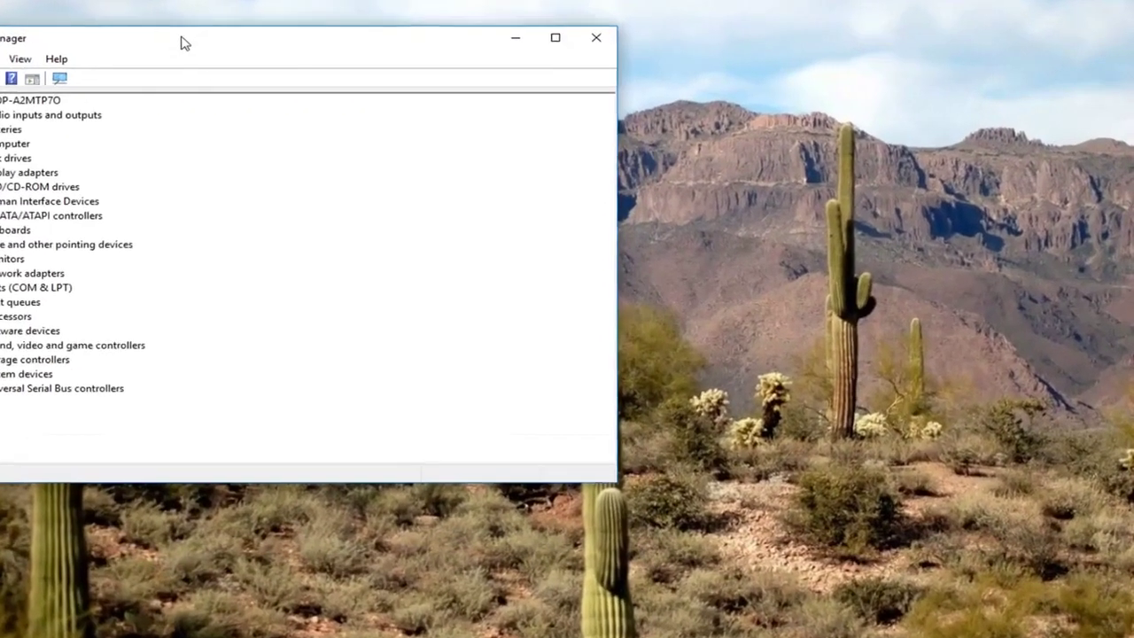
drag(183, 43, 392, 99)
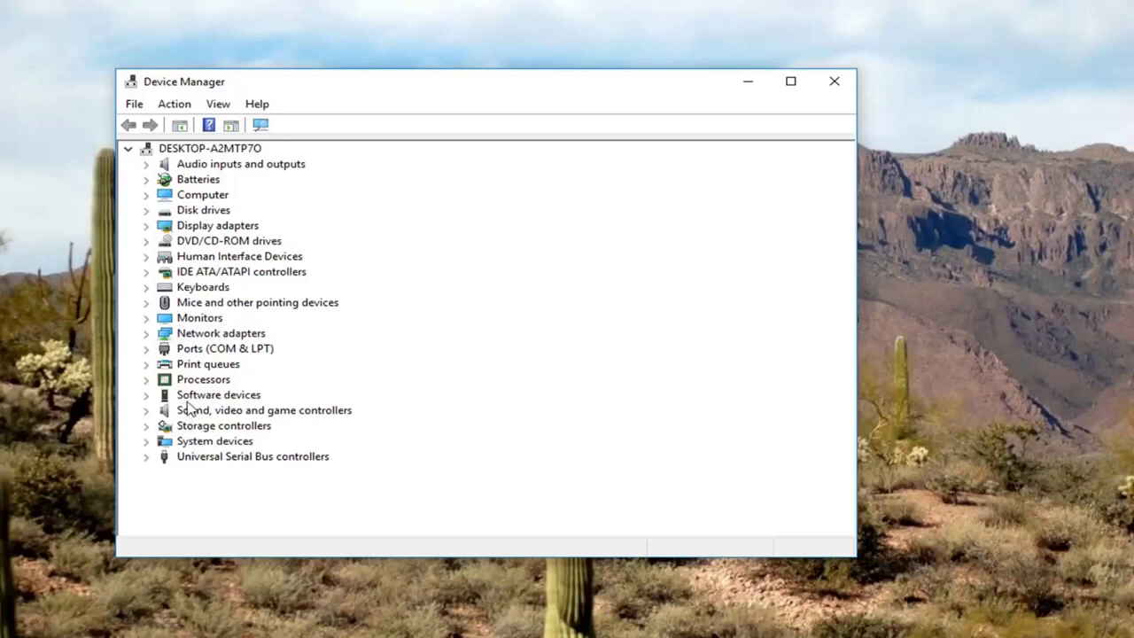
click(149, 288)
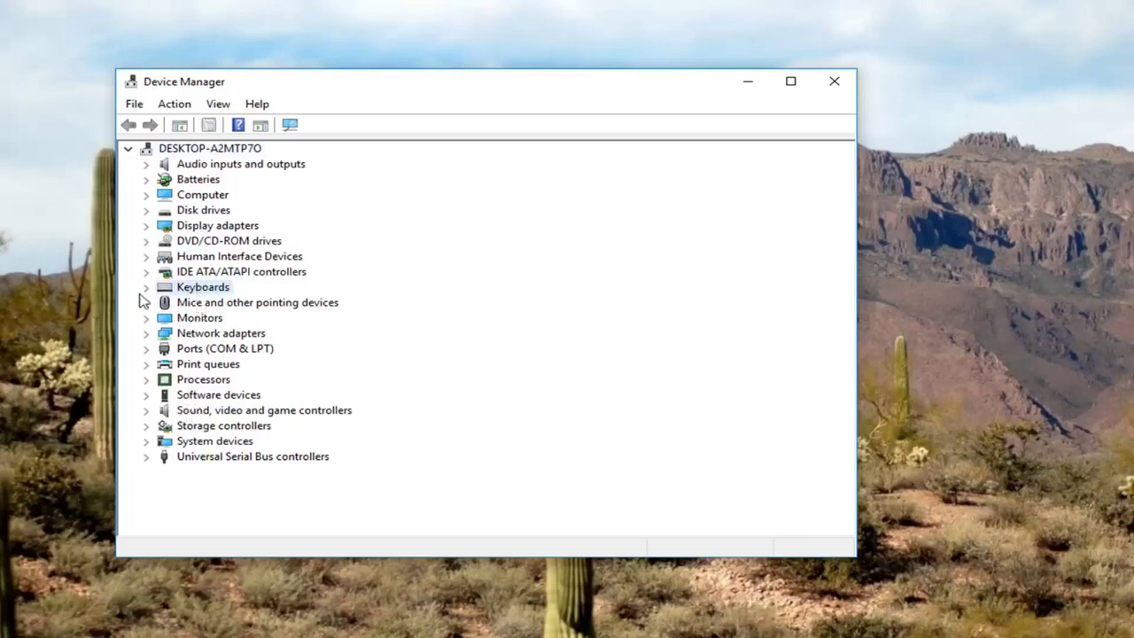
click(146, 288)
click(237, 306)
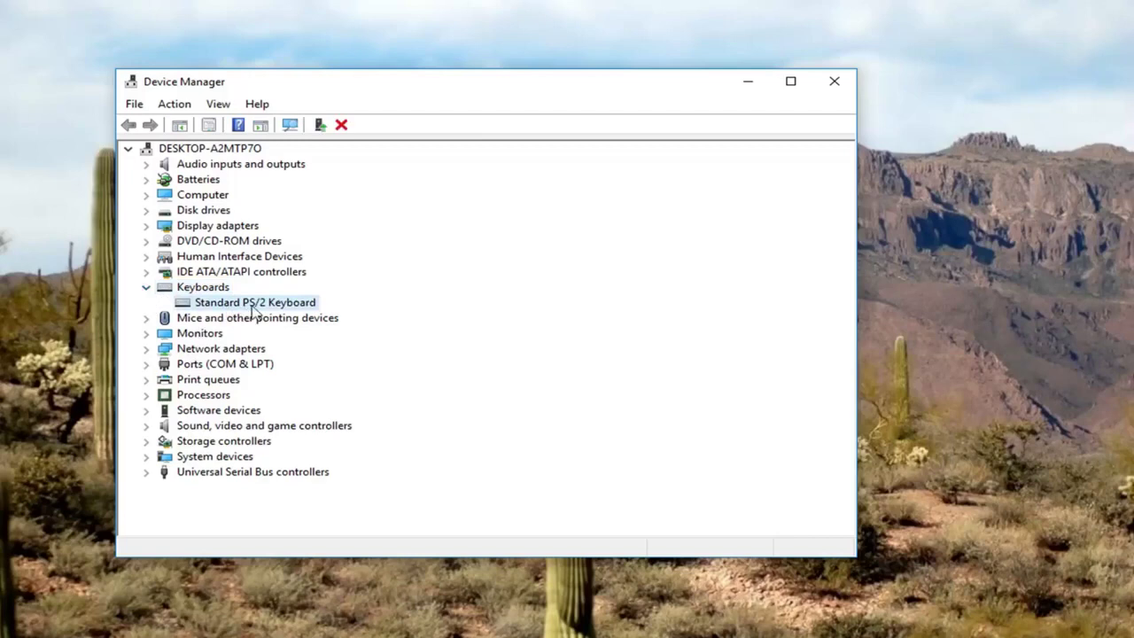
right_click(231, 310)
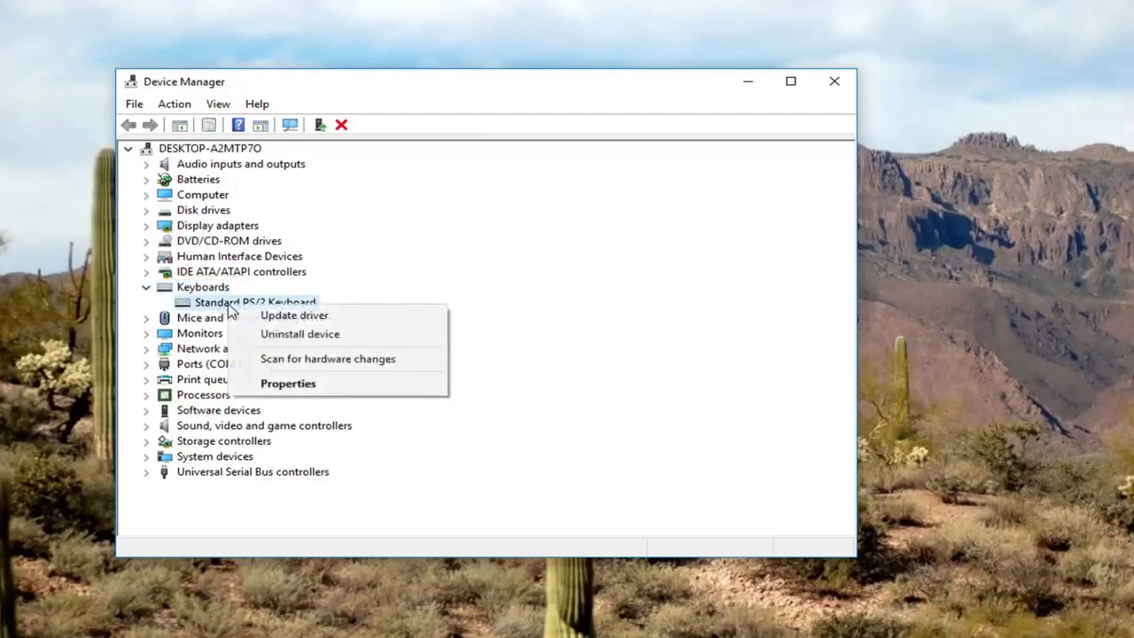
click(281, 384)
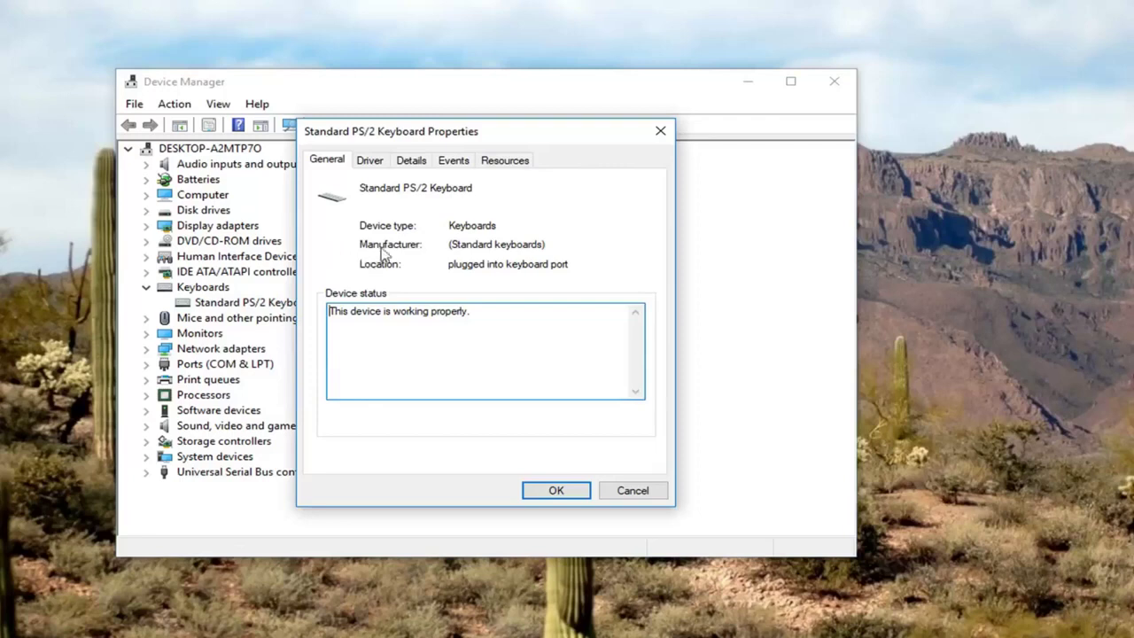
Expand Mice and other pointing devices and review the VMware Pointing Device's properties
click(660, 131)
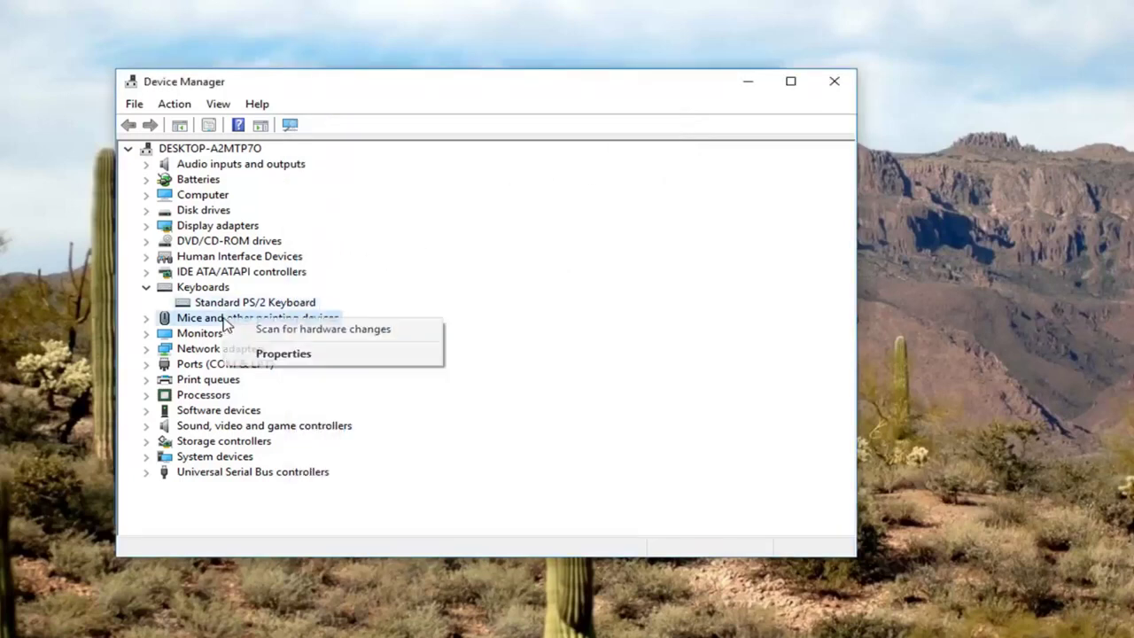
right_click(226, 319)
click(145, 318)
click(246, 335)
right_click(266, 335)
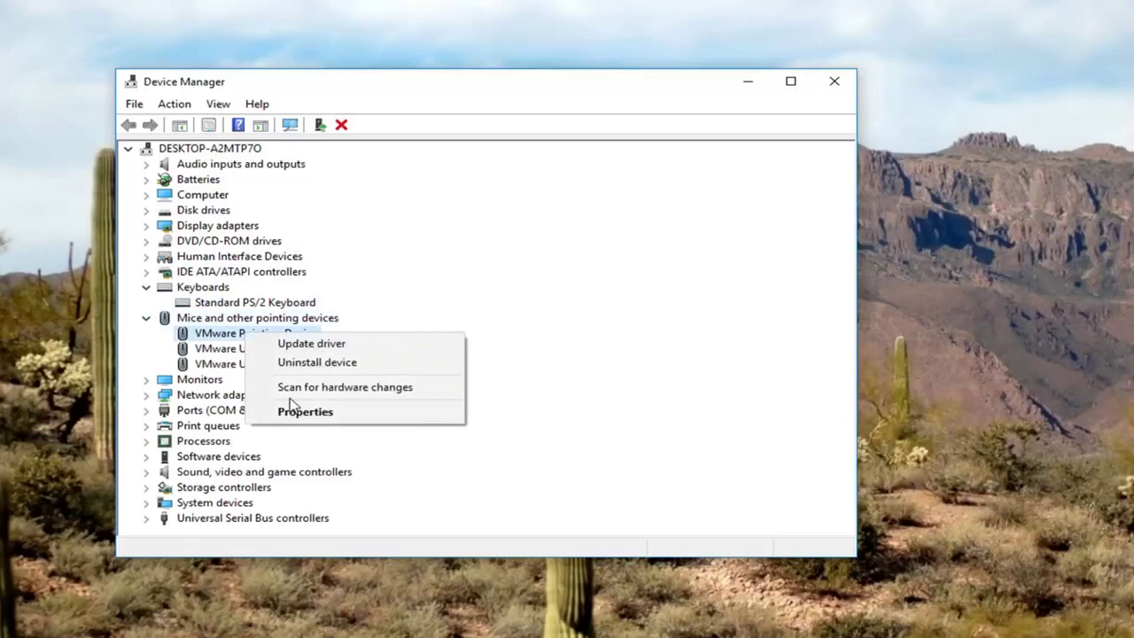
click(297, 412)
click(667, 130)
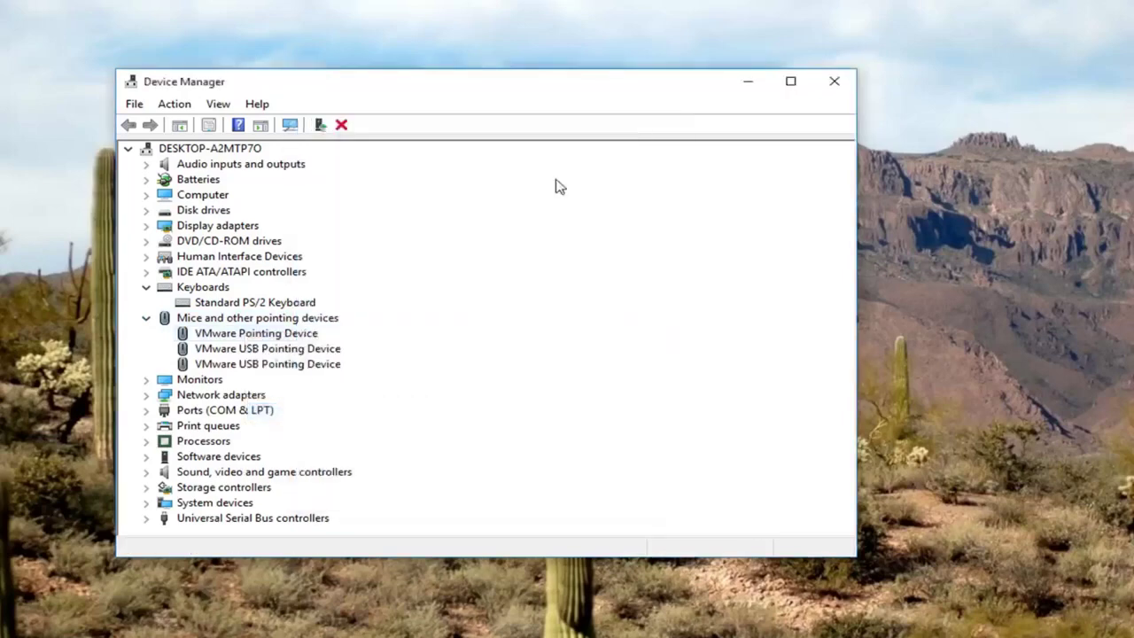
Review the VMware USB Pointing Device and third pointing device properties, closing each dialog
right_click(277, 352)
click(329, 446)
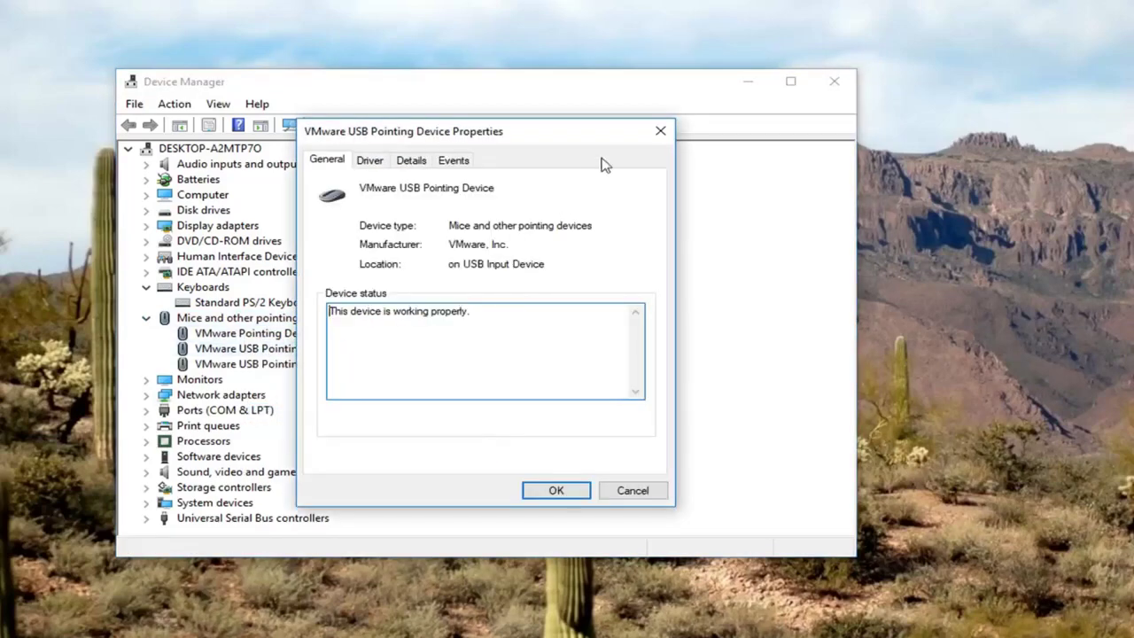
click(661, 131)
right_click(226, 363)
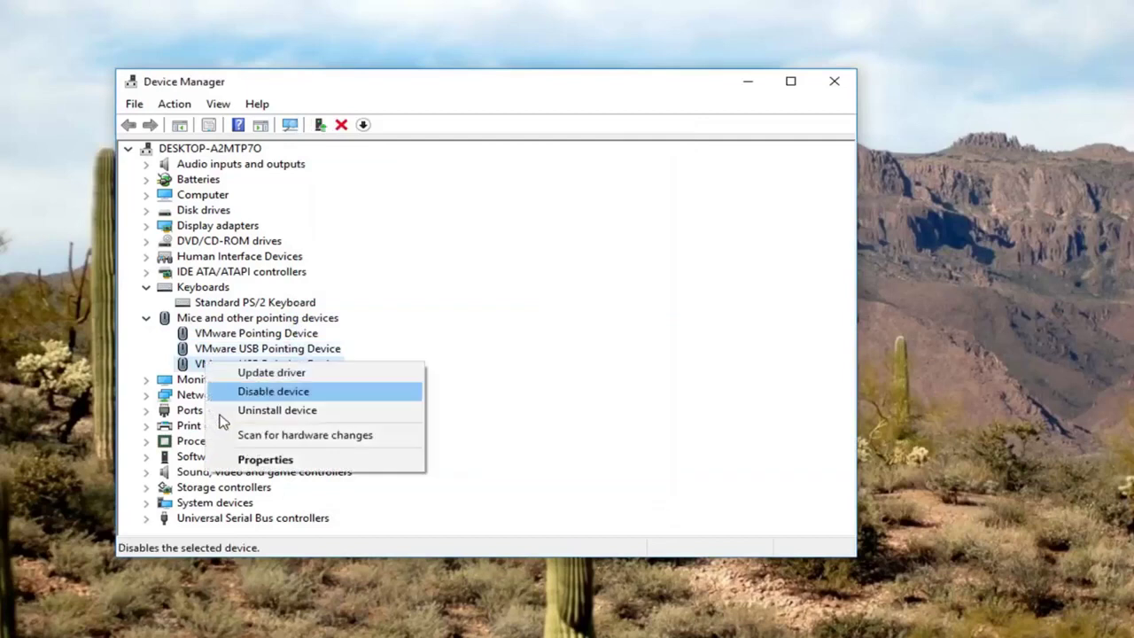
click(248, 457)
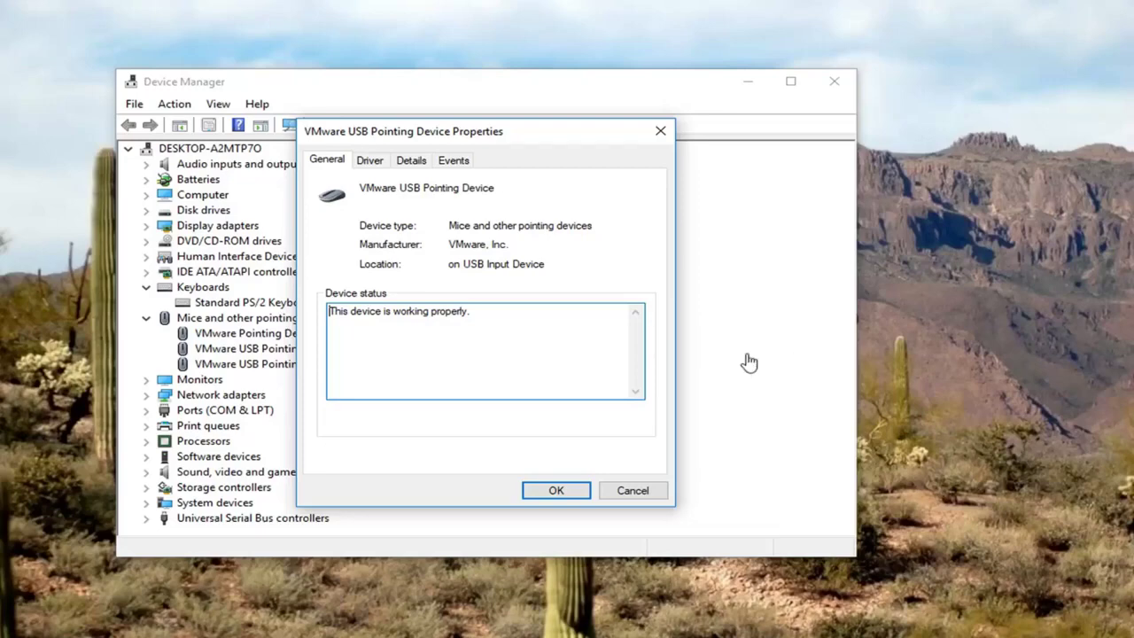
key(Escape)
Uncheck 'Allow this device to wake the computer' for the Intel 82574L adapter and confirm with OK
click(146, 396)
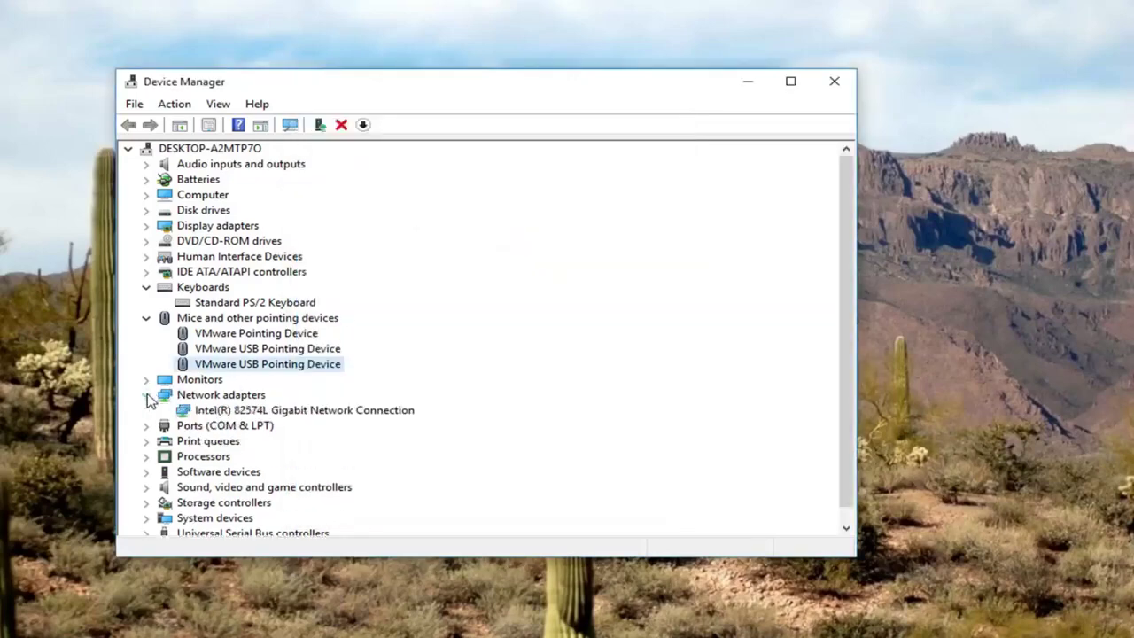
click(241, 412)
right_click(217, 410)
click(262, 507)
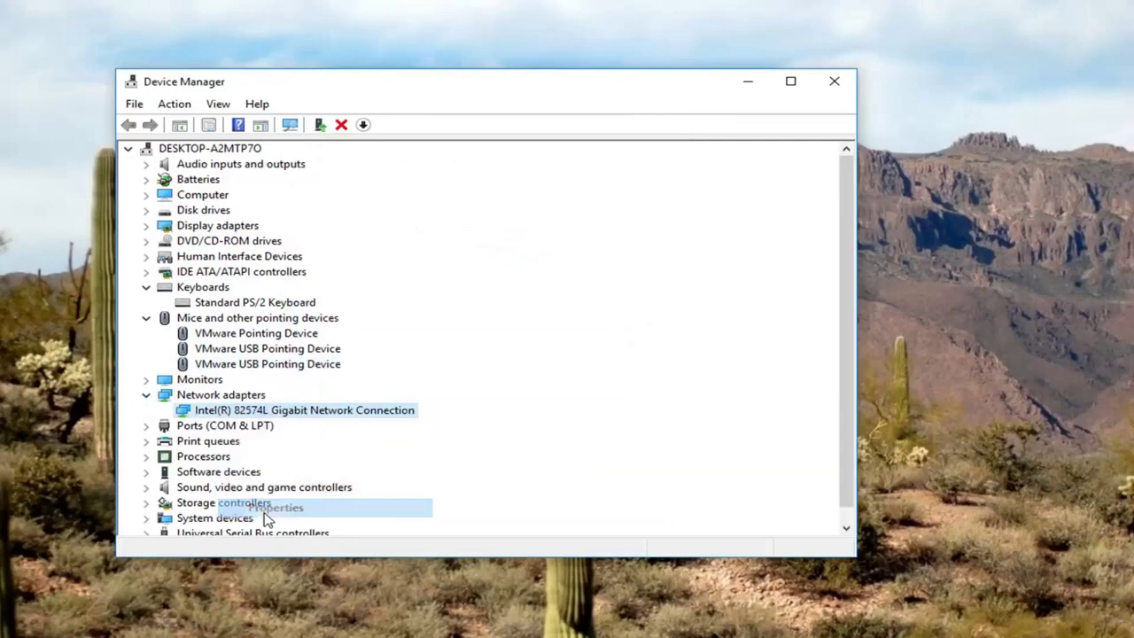
click(583, 163)
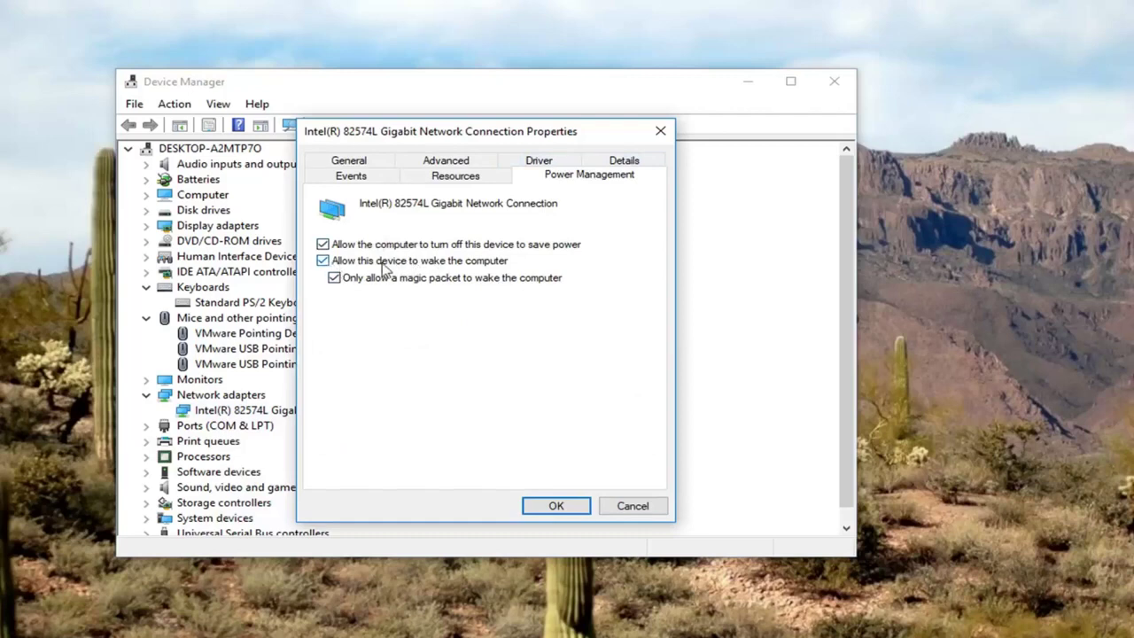
click(339, 264)
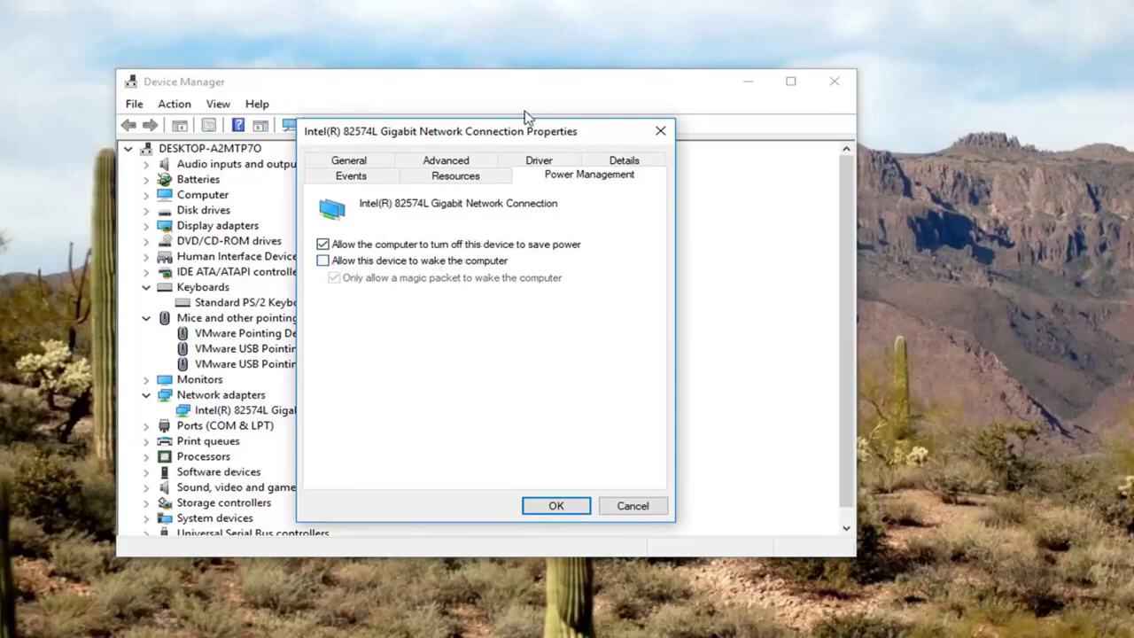
click(565, 510)
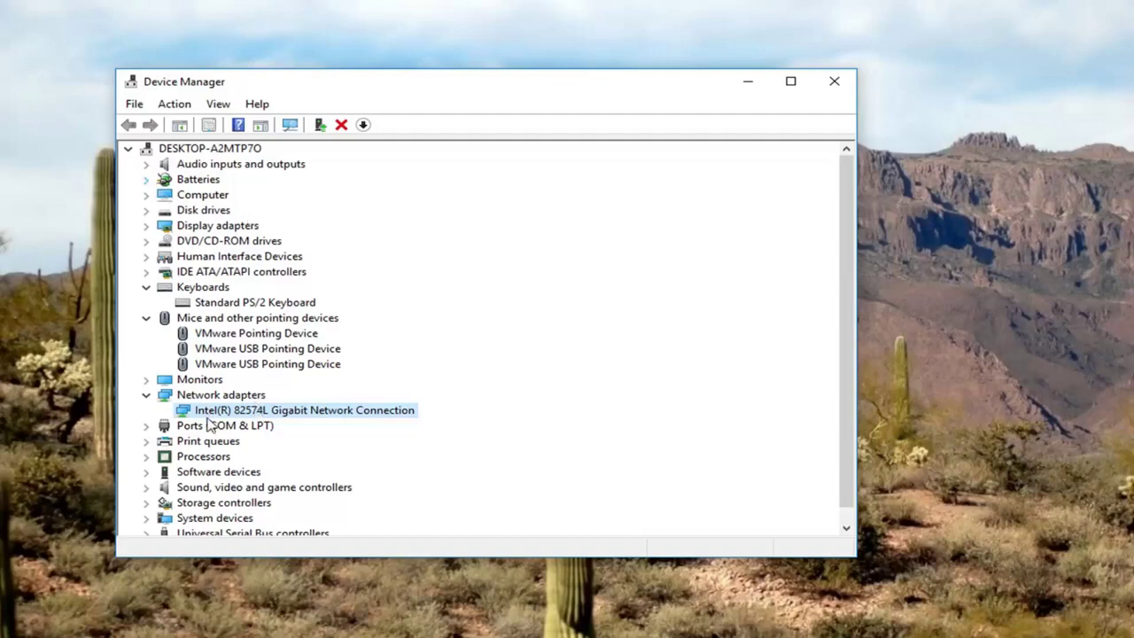
Select the Network adapters category and Intel adapter, then exit Device Manager to the desktop
scroll(240, 409, down, 1)
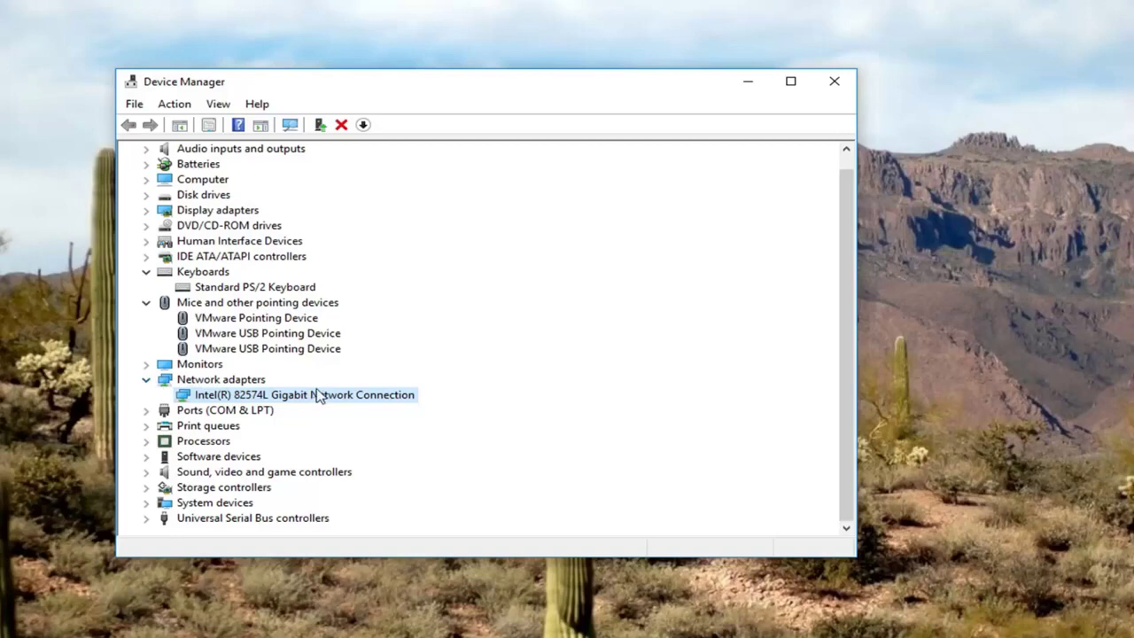
click(236, 381)
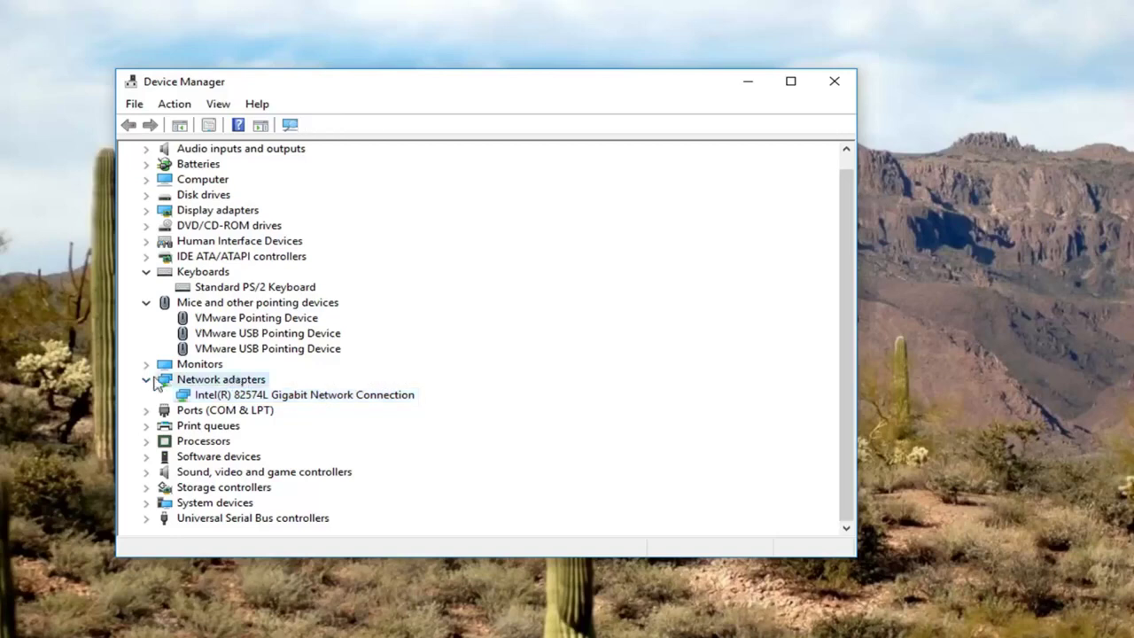
click(263, 397)
click(208, 381)
click(219, 395)
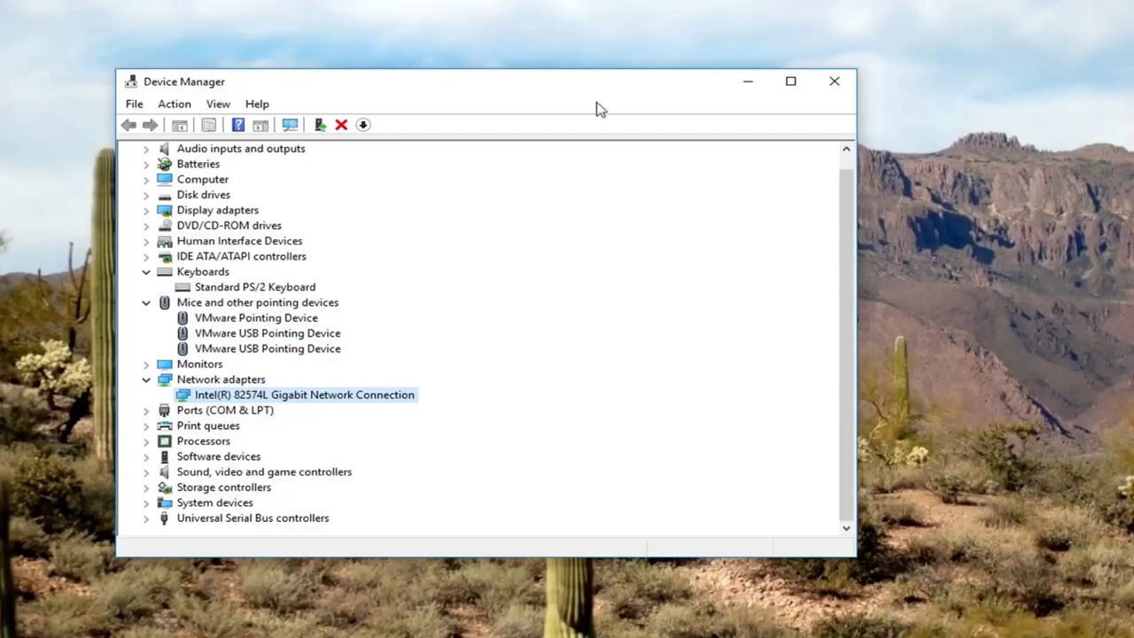
scroll(452, 274, up, 1)
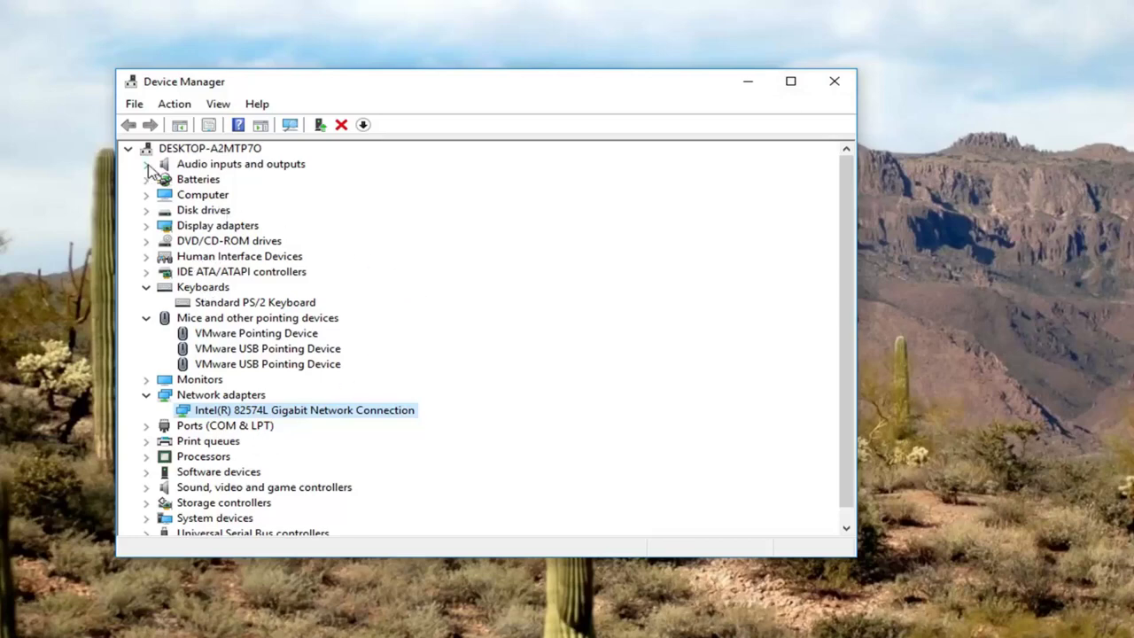
click(833, 84)
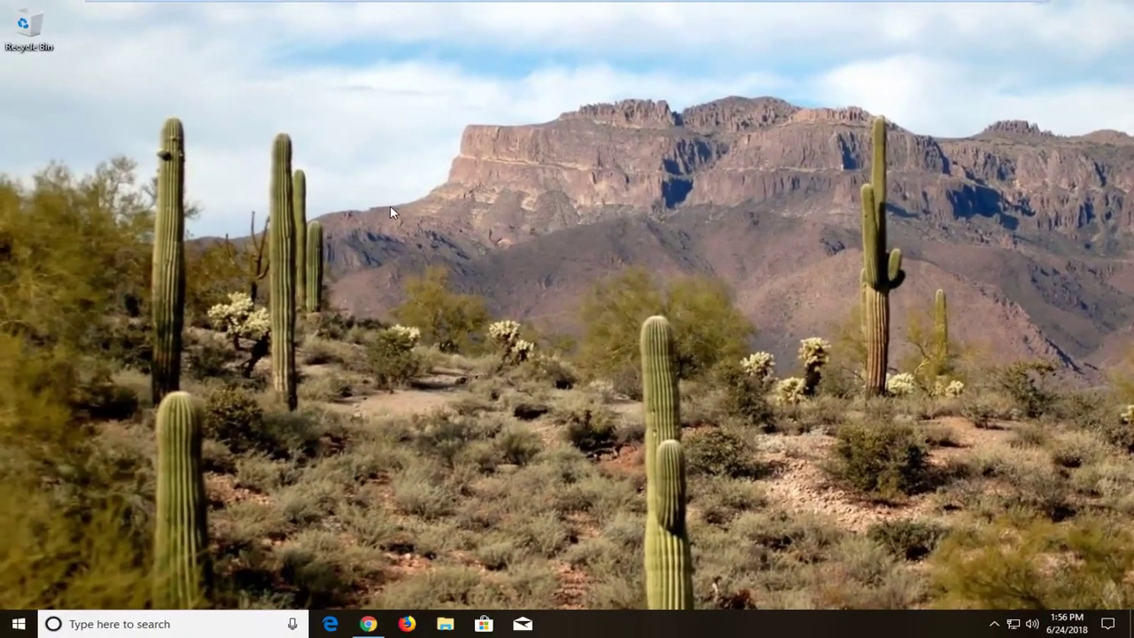